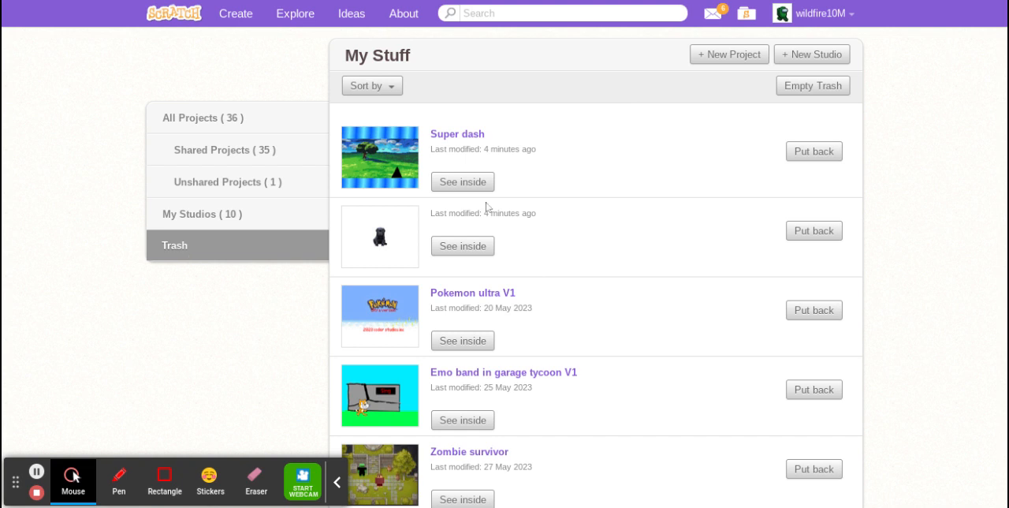
Restore the Super dash project from the trash and show the list of all projects.
{"action": "left_click", "coordinate": [813, 153]}
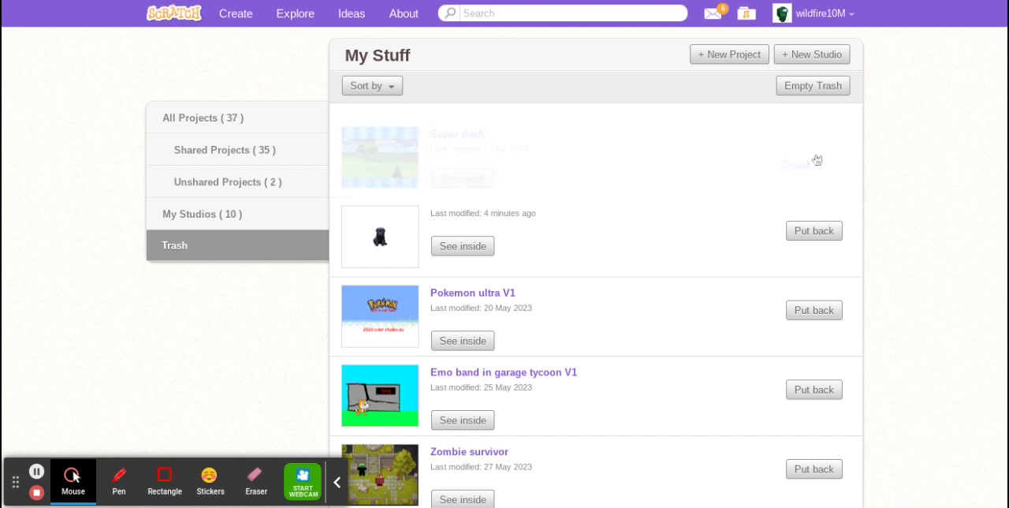
{"action": "left_click", "coordinate": [189, 129]}
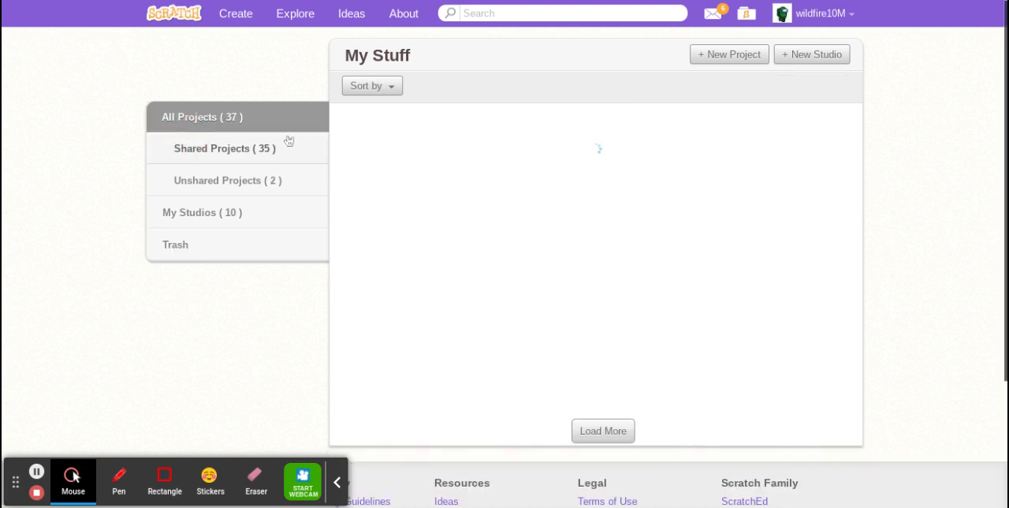
Create a new project and name it "Geometry dash".
{"action": "left_click", "coordinate": [720, 53]}
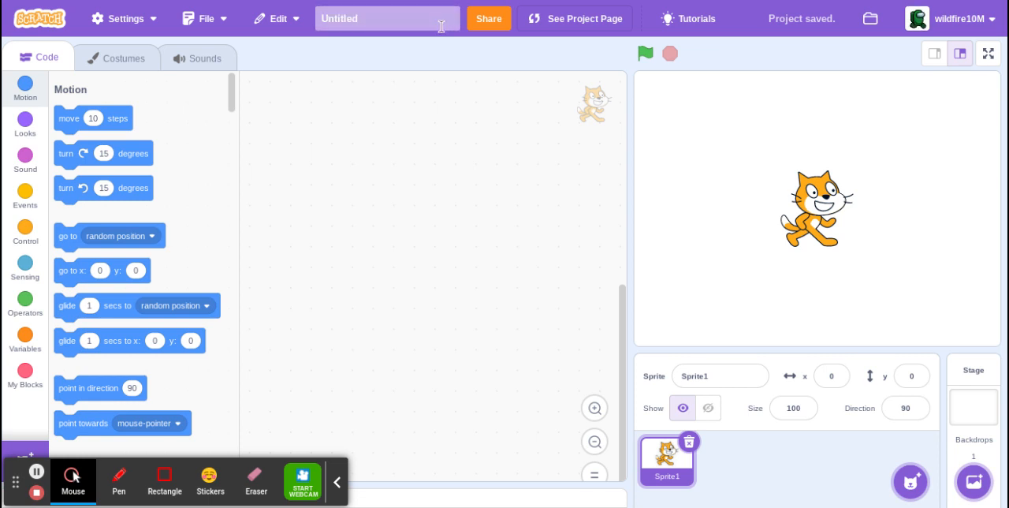
{"action": "left_click_drag", "start_coordinate": [416, 11], "coordinate": [325, 6]}
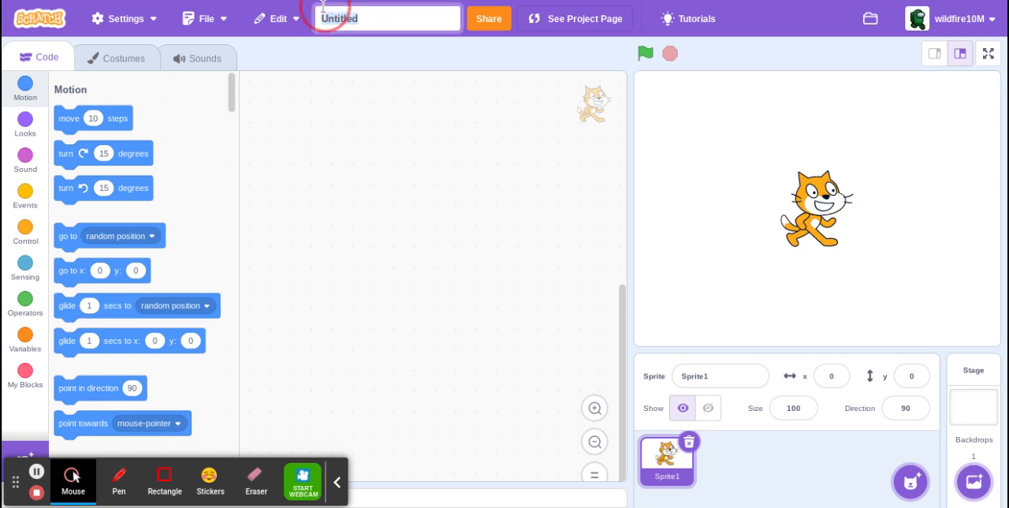
{"action": "type", "text": "Geometry dash"}
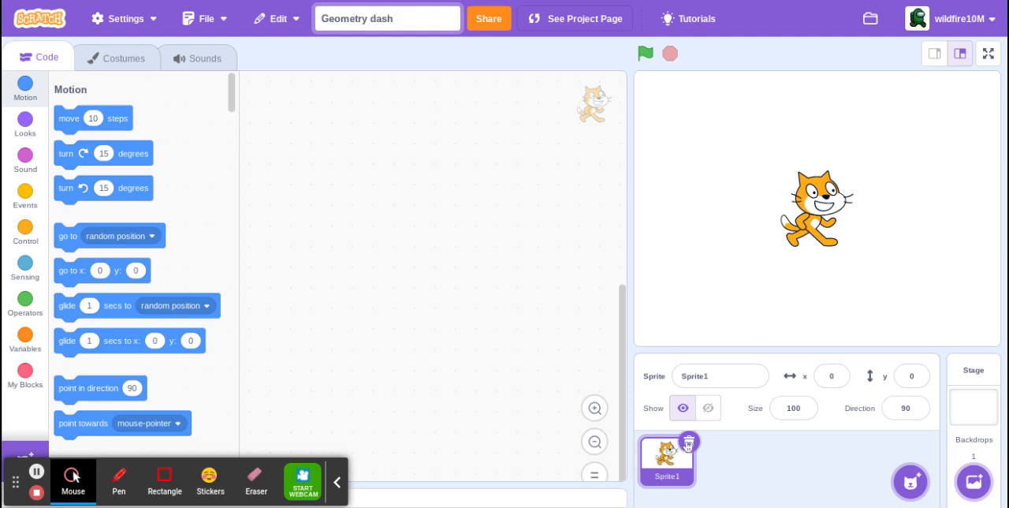
Add a "when green flag clicked" block to the cat sprite's script and save the project.
{"action": "left_click", "coordinate": [6, 199]}
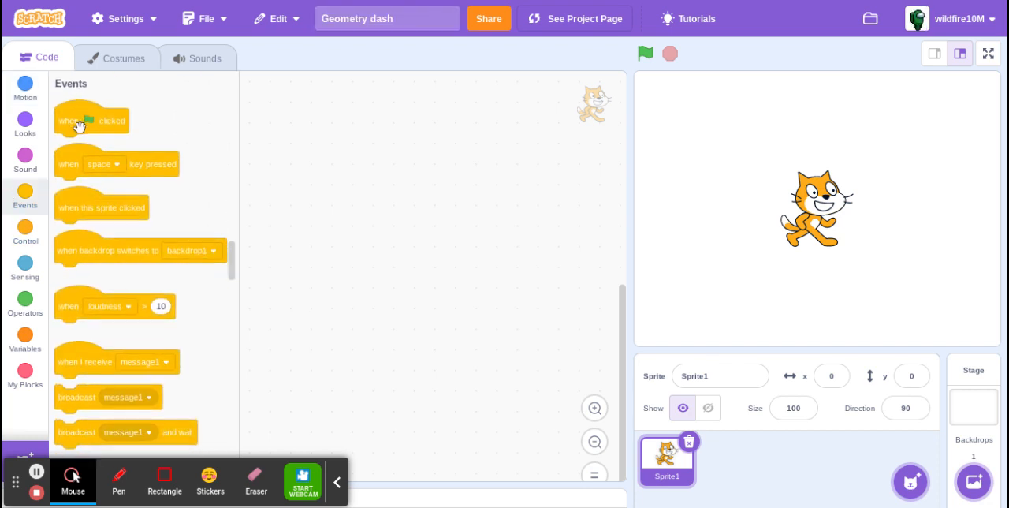
{"action": "left_click_drag", "start_coordinate": [79, 120], "coordinate": [439, 180]}
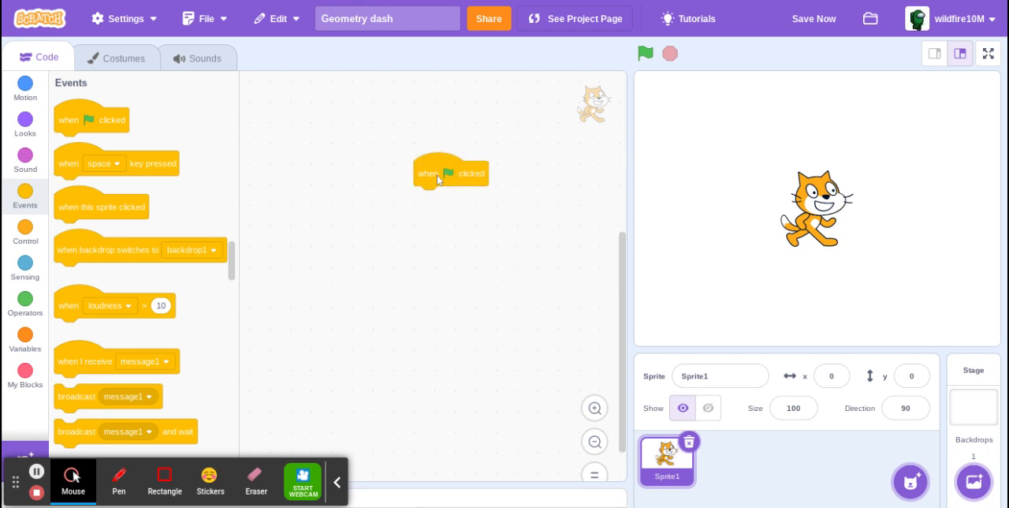
{"action": "left_click", "coordinate": [808, 24]}
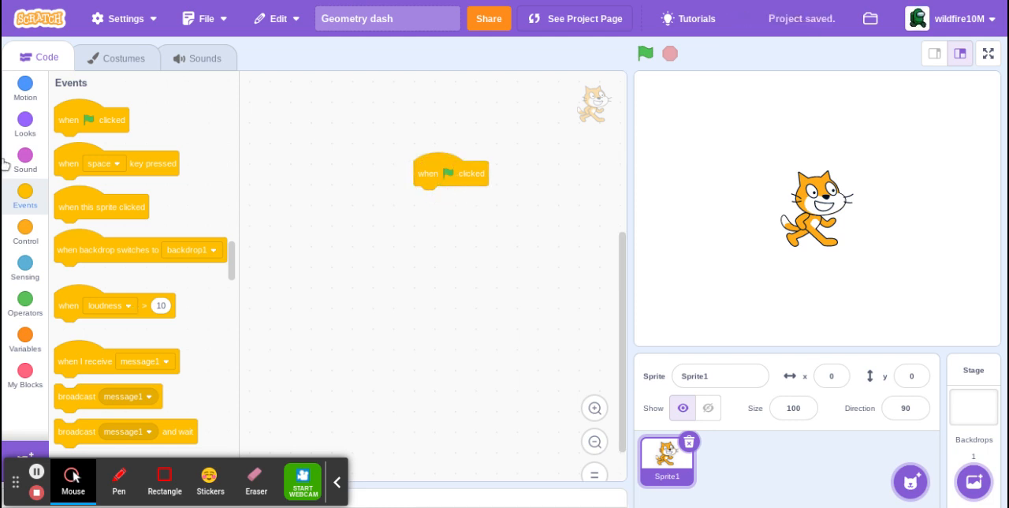
Attach a hide block under the cat sprite's green flag block, save the project and run it.
{"action": "left_click", "coordinate": [31, 120]}
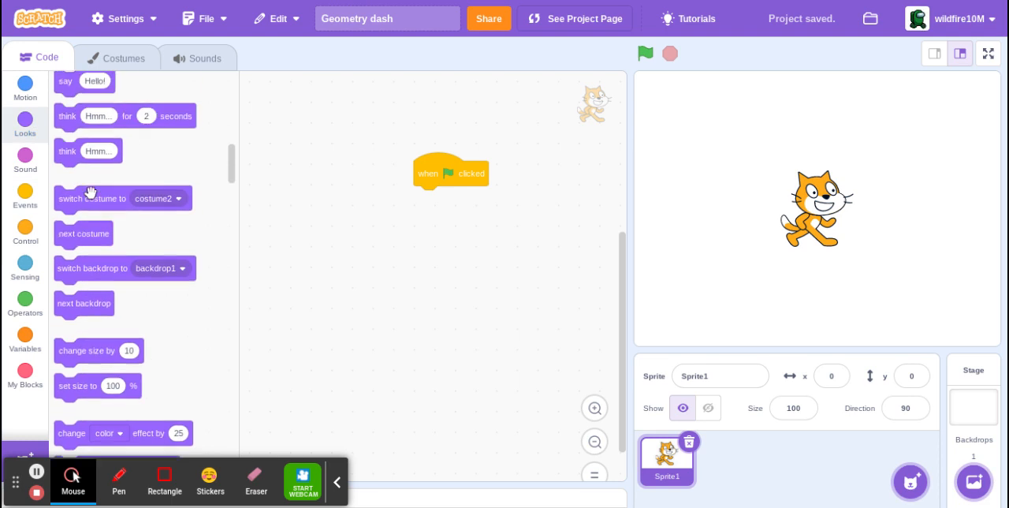
{"action": "scroll", "coordinate": [71, 157], "scroll_direction": "down", "scroll_amount": 5}
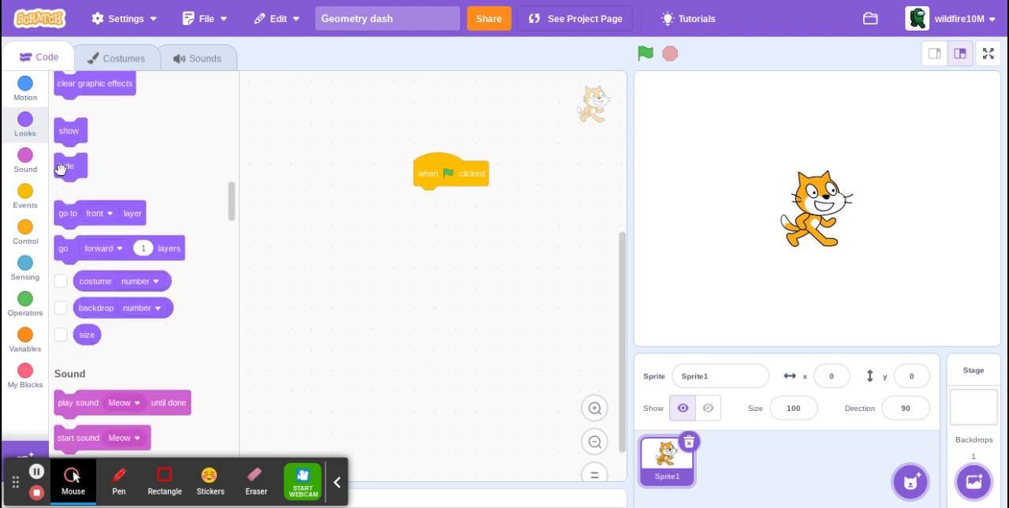
{"action": "left_click_drag", "start_coordinate": [60, 169], "coordinate": [417, 221]}
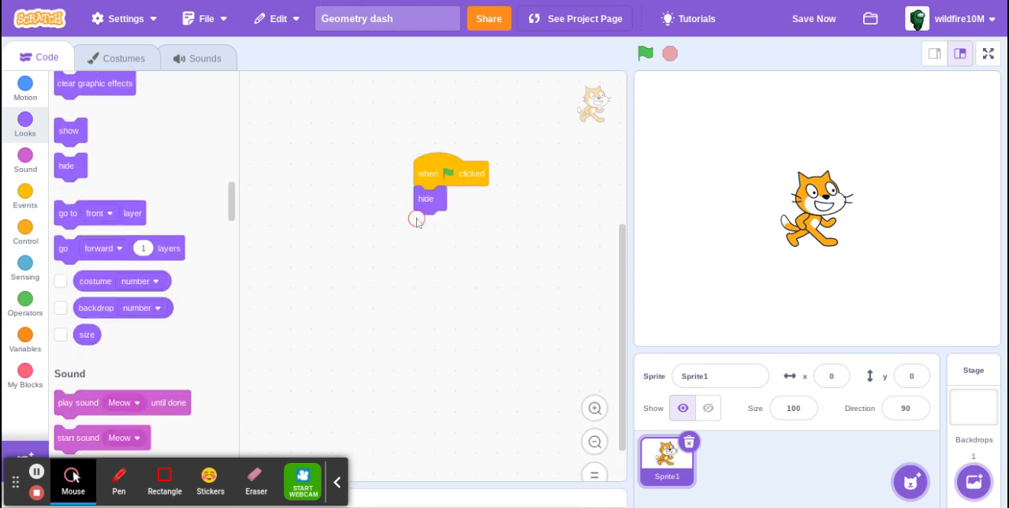
{"action": "left_click", "coordinate": [796, 17]}
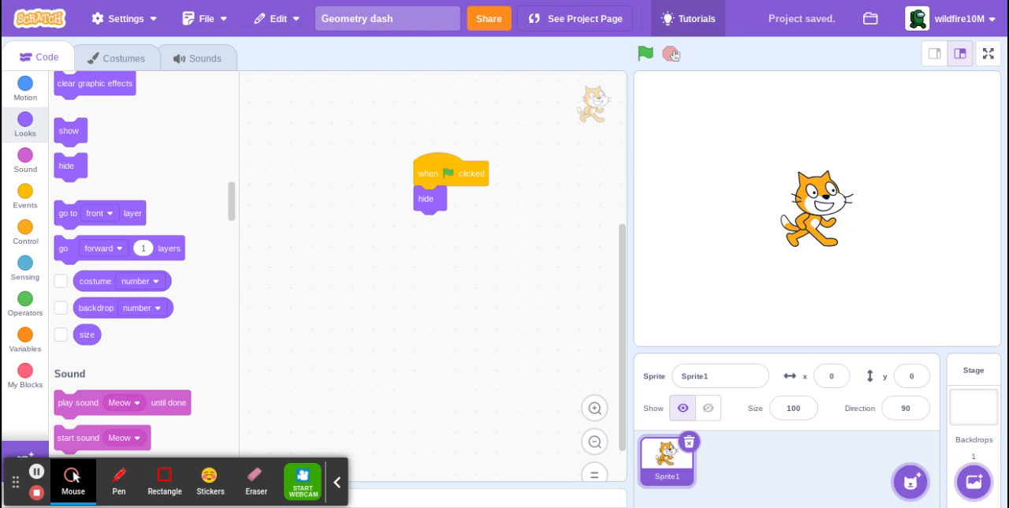
{"action": "left_click", "coordinate": [645, 53]}
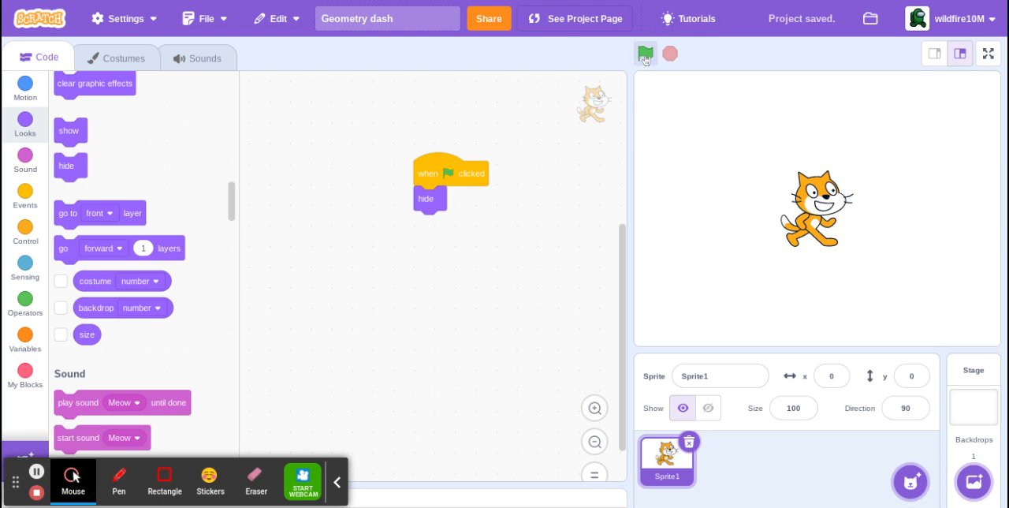
Cover the whole stage backdrop with a rectangle filled at brightness 0 (black) and save the project.
{"action": "left_click", "coordinate": [991, 415]}
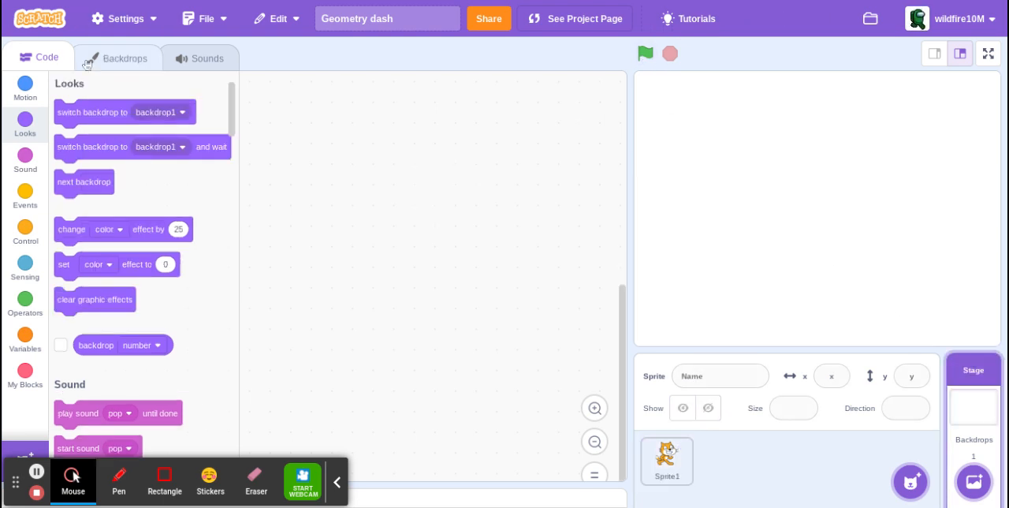
{"action": "left_click", "coordinate": [94, 63]}
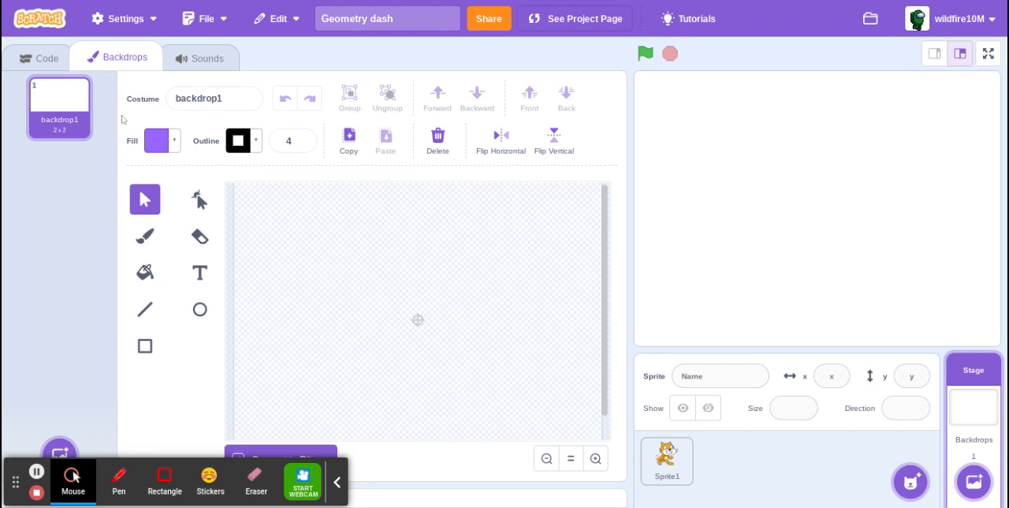
{"action": "left_click", "coordinate": [148, 359]}
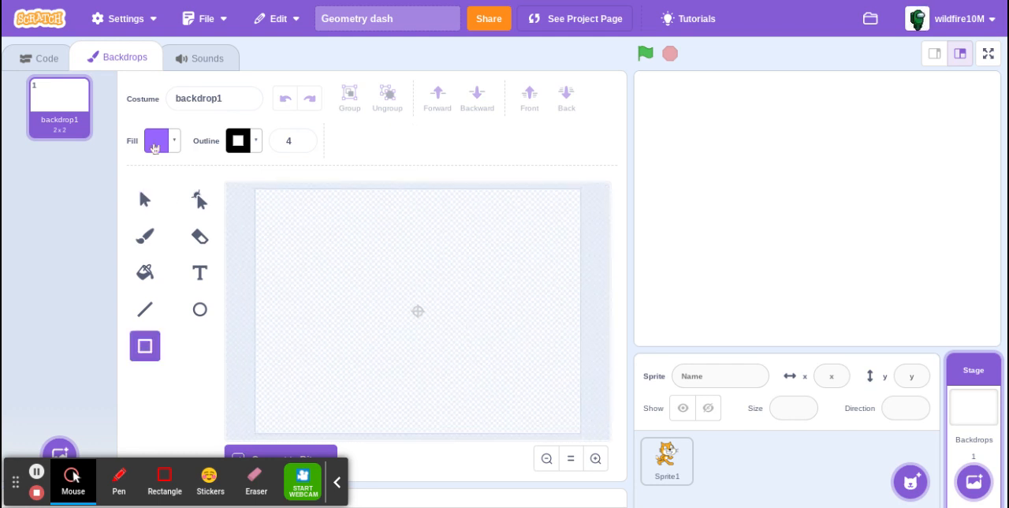
{"action": "left_click", "coordinate": [155, 149]}
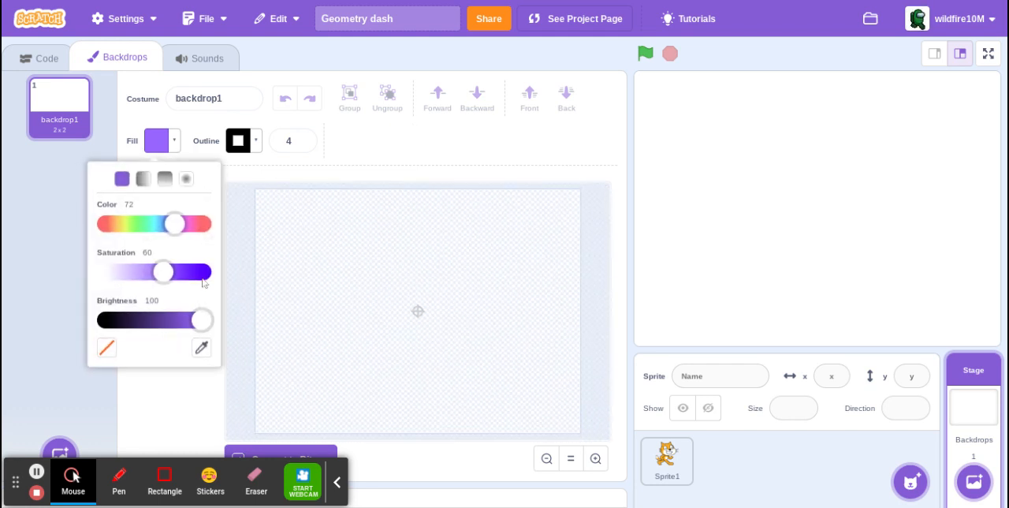
{"action": "left_click_drag", "start_coordinate": [204, 319], "coordinate": [5, 264]}
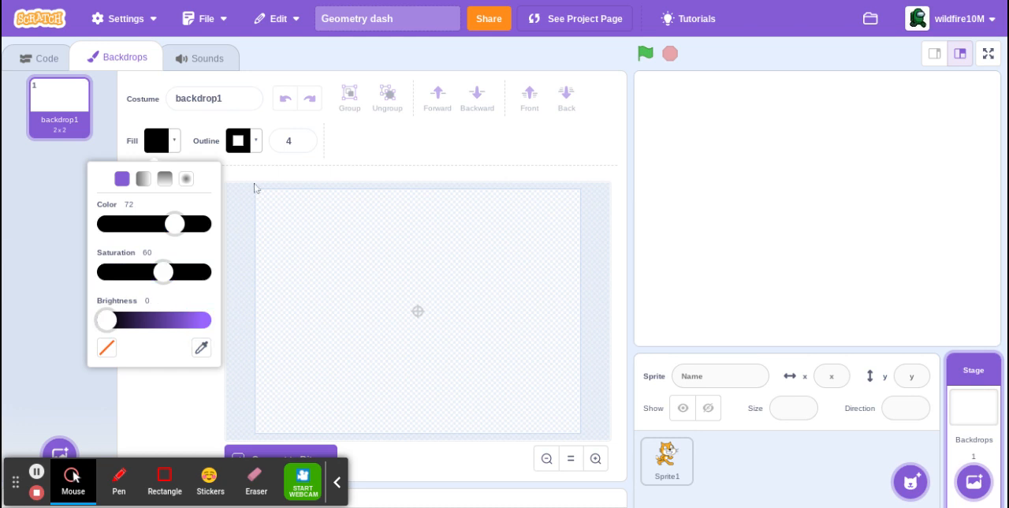
{"action": "left_click", "coordinate": [452, 367]}
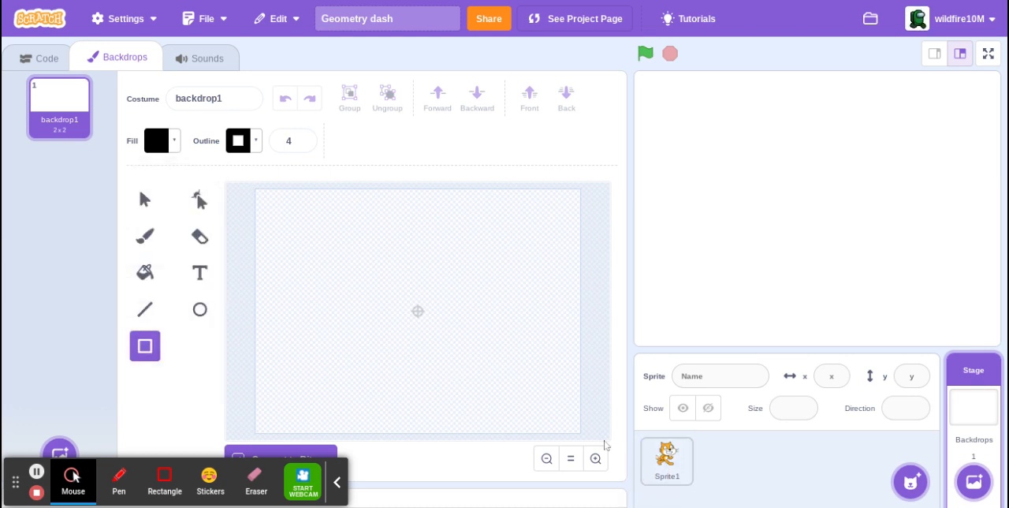
{"action": "left_click_drag", "start_coordinate": [597, 445], "coordinate": [139, 83]}
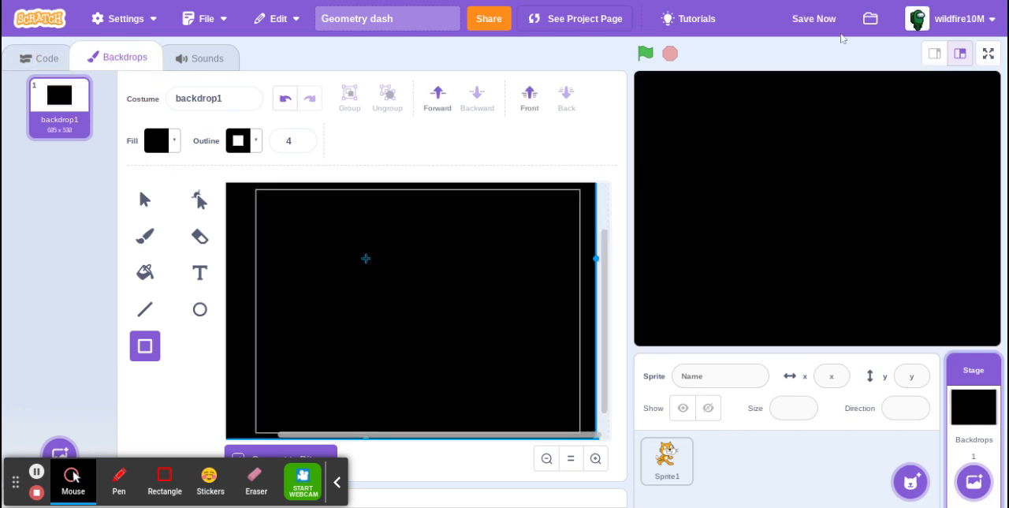
{"action": "left_click", "coordinate": [823, 28]}
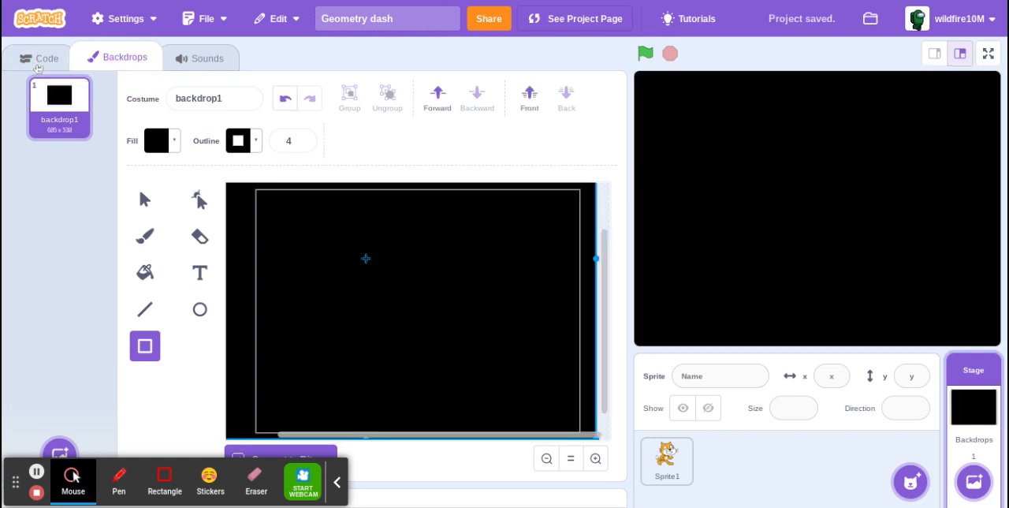
Create a new painted sprite and draw a horizontal rectangle of about 210 x 57 at the centre of its costume.
{"action": "left_click", "coordinate": [34, 61]}
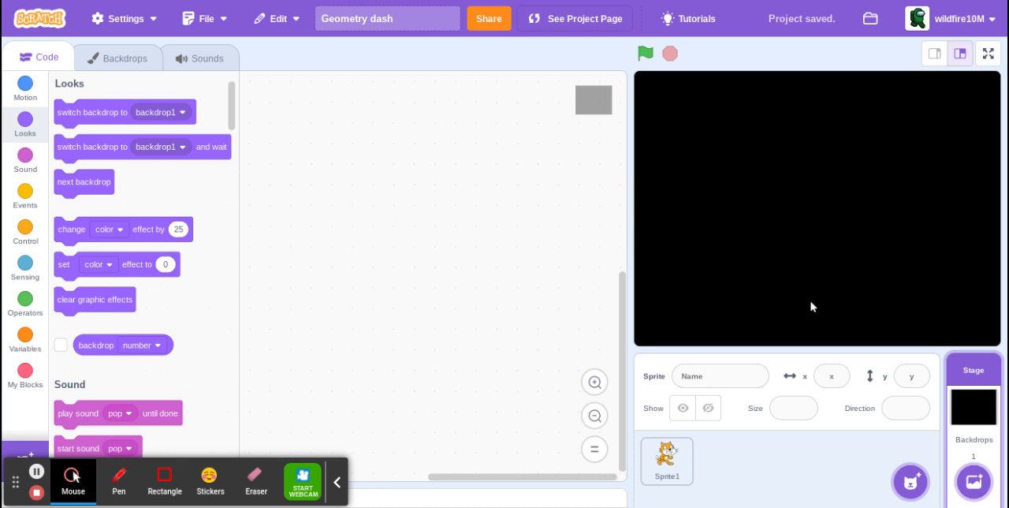
{"action": "left_click", "coordinate": [667, 457]}
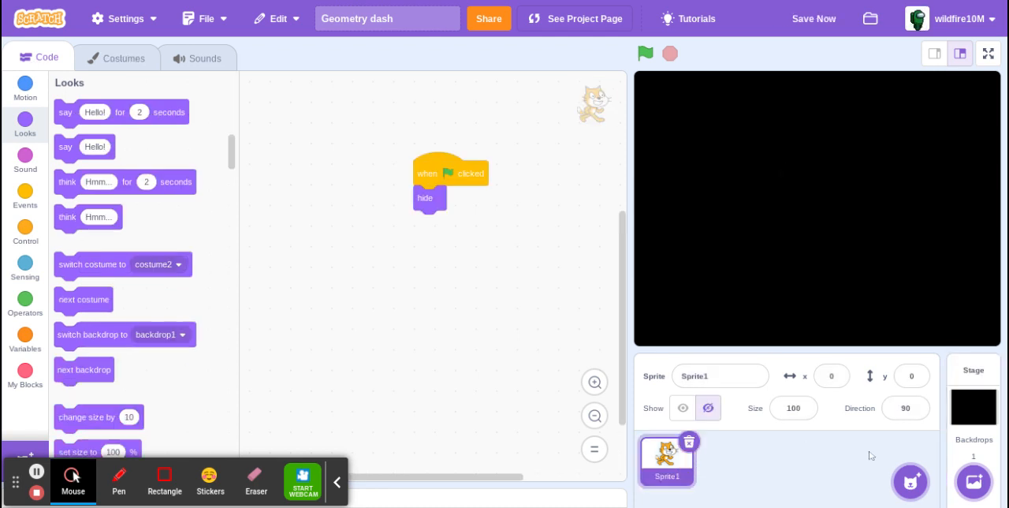
{"action": "mouse_move", "coordinate": [906, 477]}
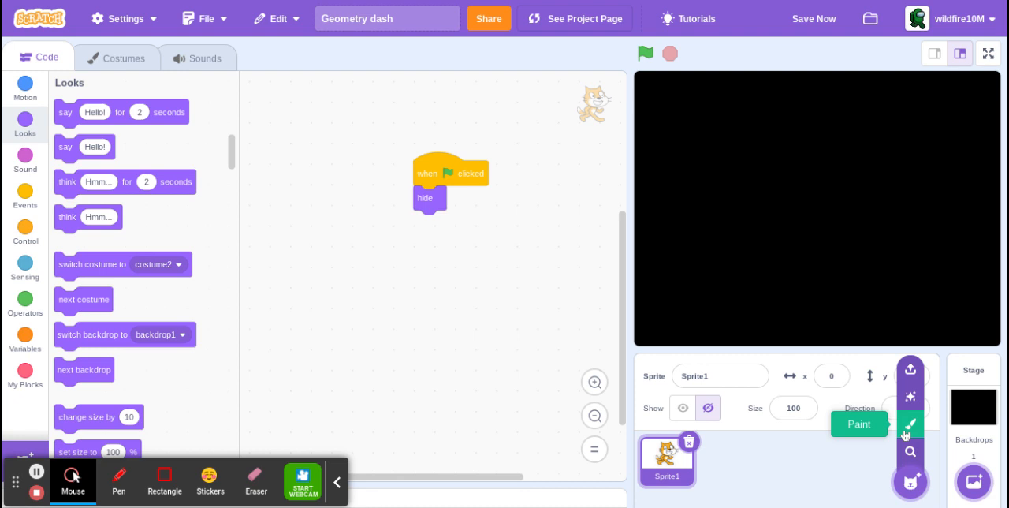
{"action": "left_click", "coordinate": [909, 429]}
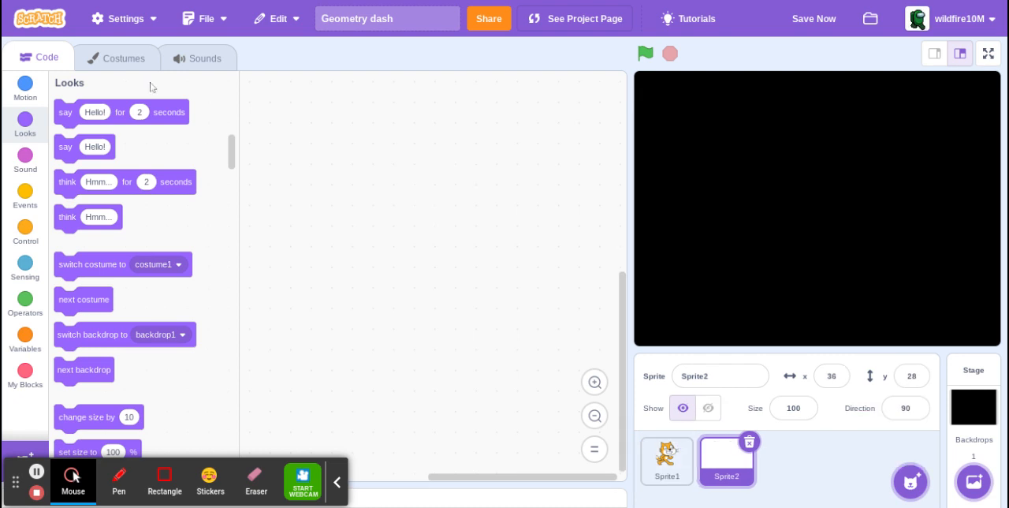
{"action": "left_click", "coordinate": [121, 63]}
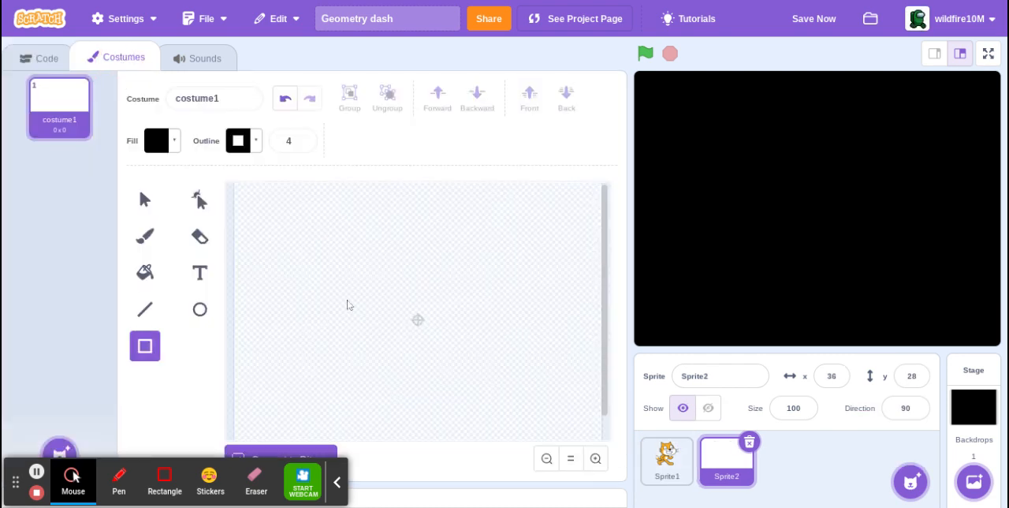
{"action": "left_click_drag", "start_coordinate": [349, 298], "coordinate": [476, 330]}
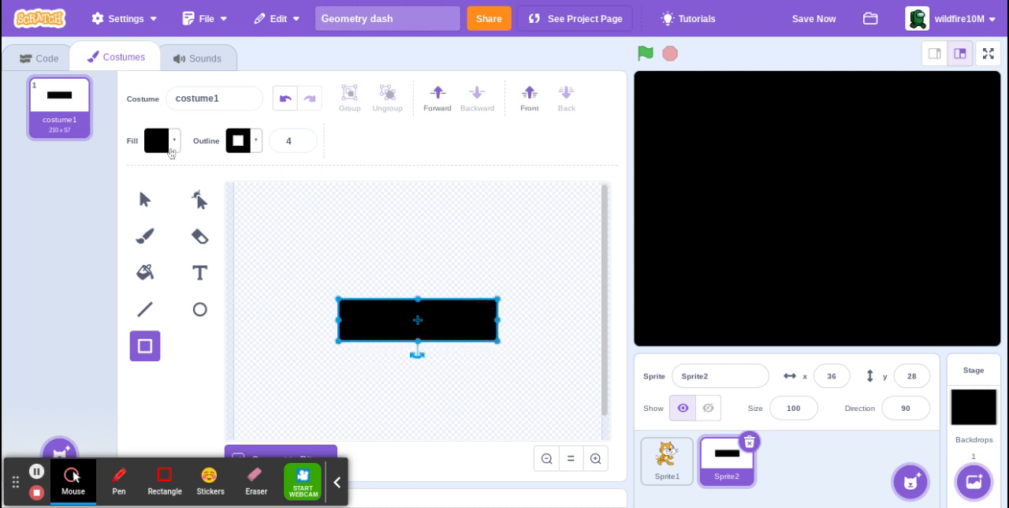
Change the rectangle's fill to white with saturation 0 and brightness 100.
{"action": "left_click", "coordinate": [150, 142]}
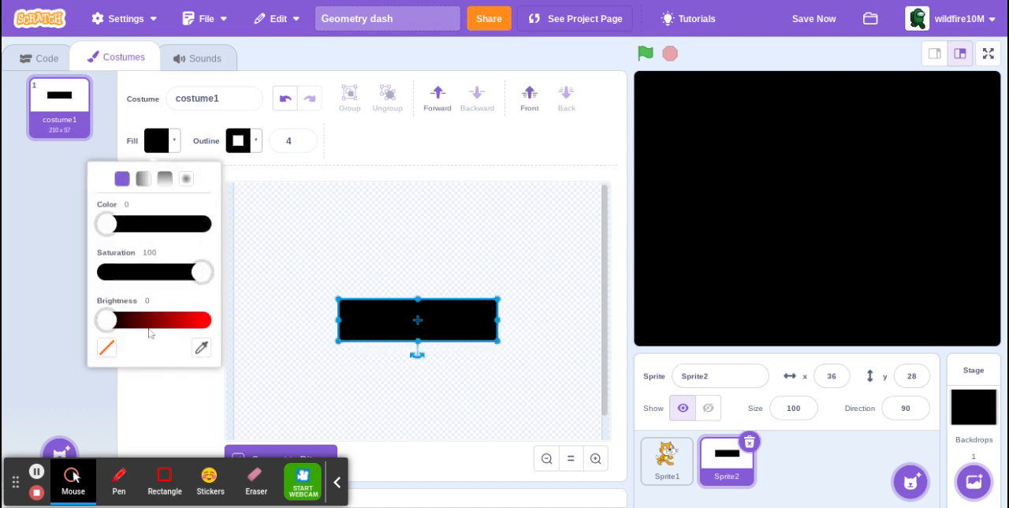
{"action": "left_click_drag", "start_coordinate": [202, 272], "coordinate": [11, 248]}
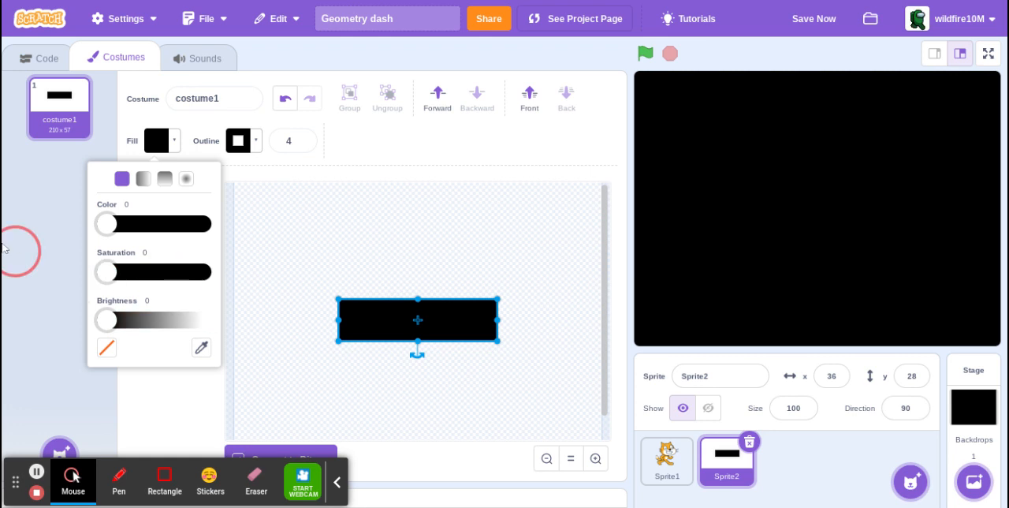
{"action": "left_click_drag", "start_coordinate": [104, 321], "coordinate": [473, 342]}
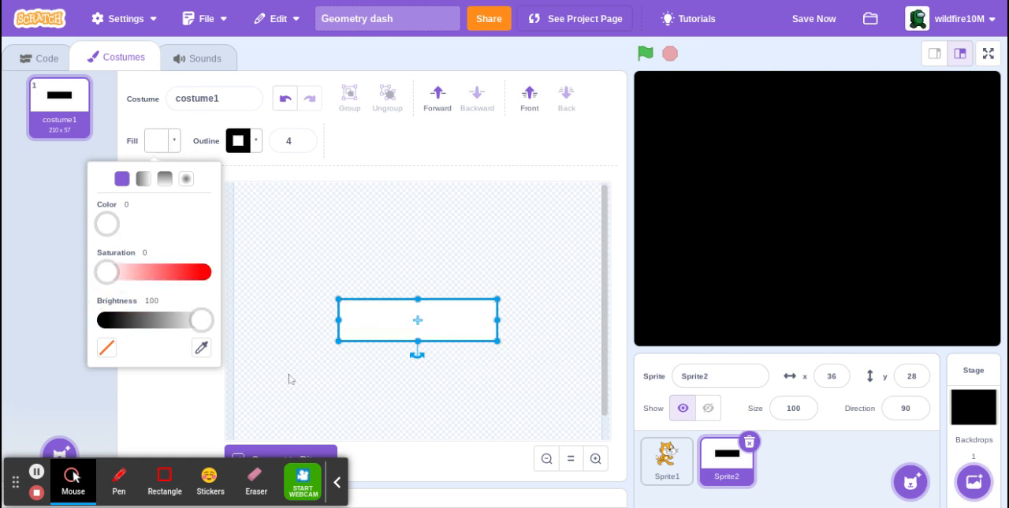
{"action": "left_click", "coordinate": [157, 418]}
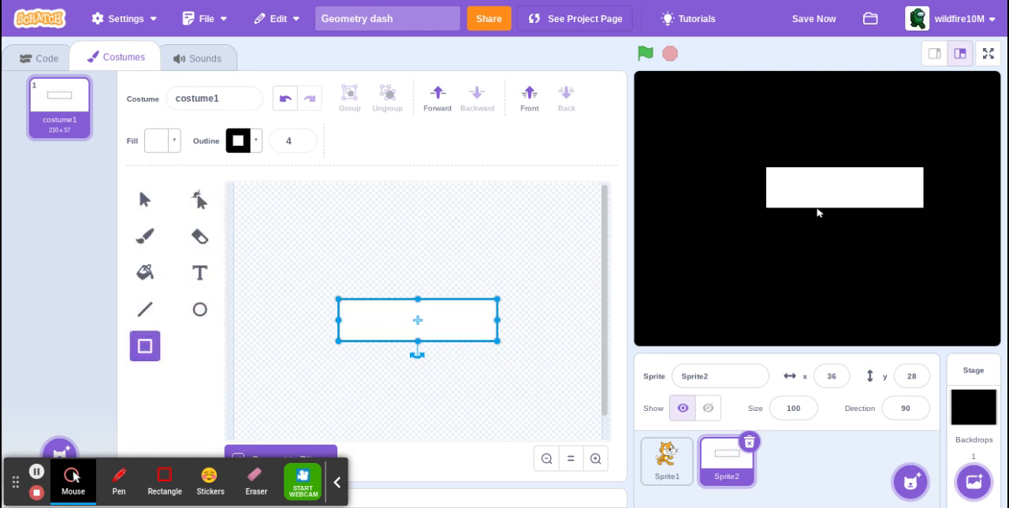
Move the white rectangle sprite down on the stage to about y -84 and set its x position to 0.
{"action": "left_click_drag", "start_coordinate": [818, 213], "coordinate": [801, 288]}
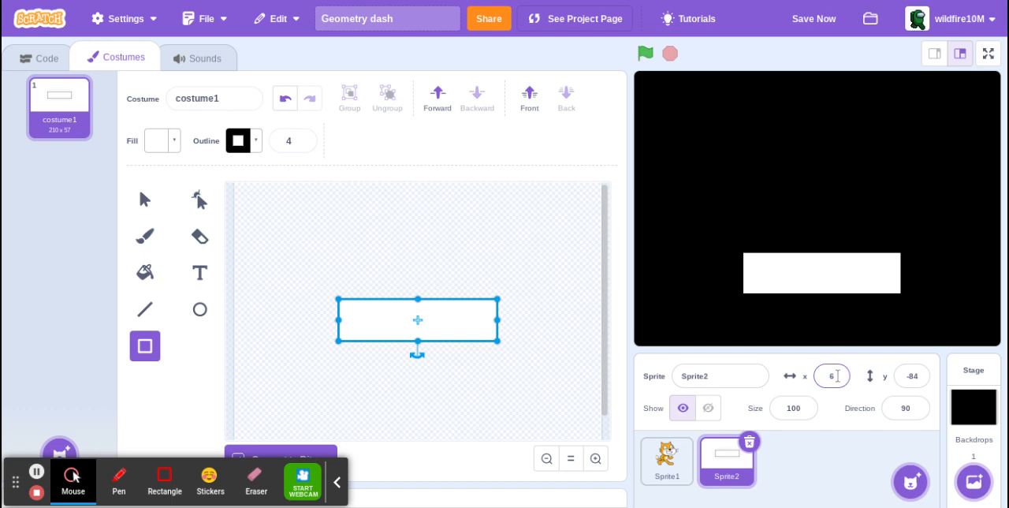
{"action": "left_click", "coordinate": [830, 377]}
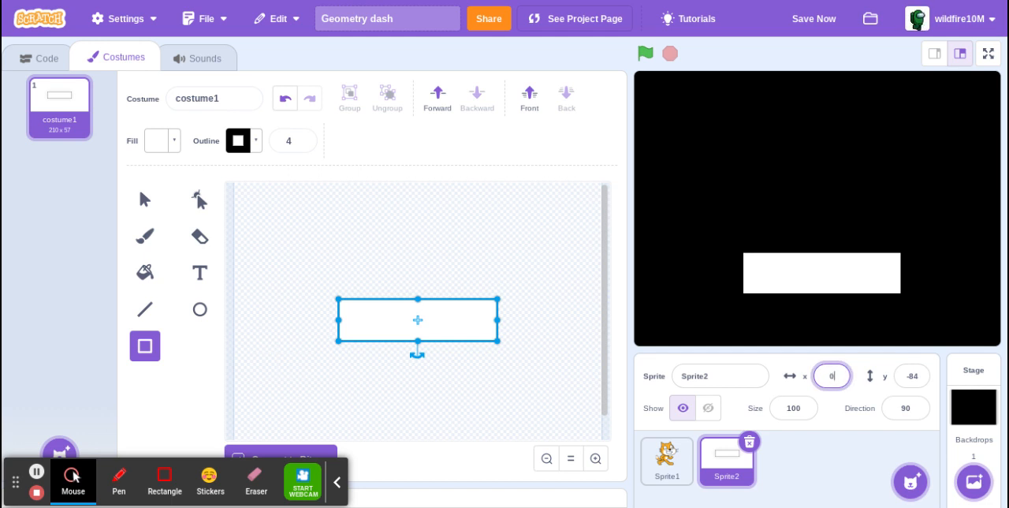
{"action": "type", "text": "0"}
{"action": "key", "text": "Return"}
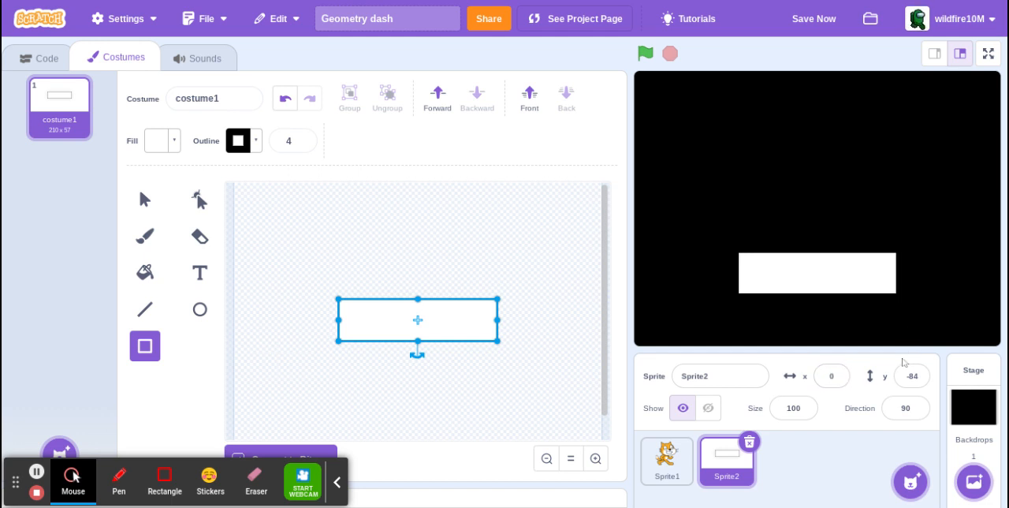
Set the white rectangle sprite's y position to -90.
{"action": "left_click", "coordinate": [922, 372]}
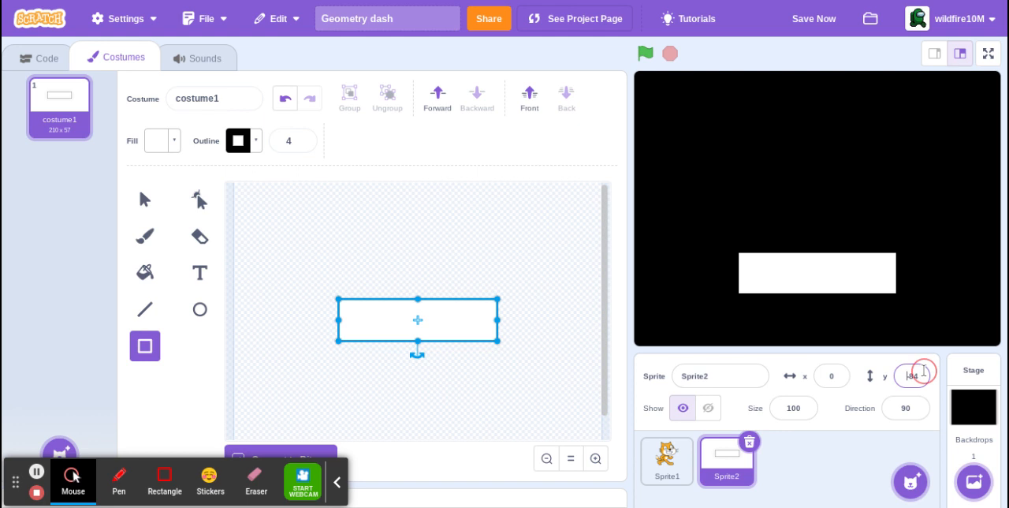
{"action": "left_click", "coordinate": [924, 381]}
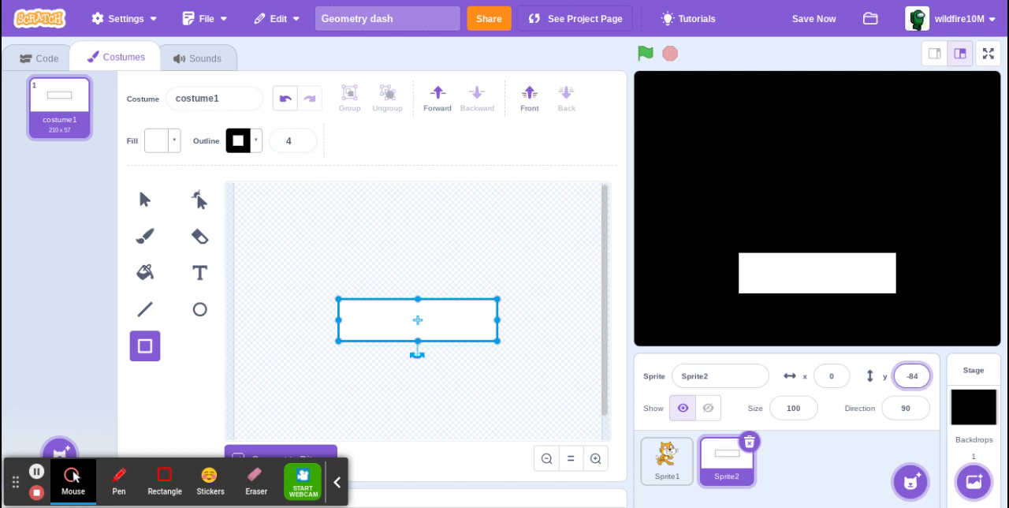
{"action": "key", "text": "Return"}
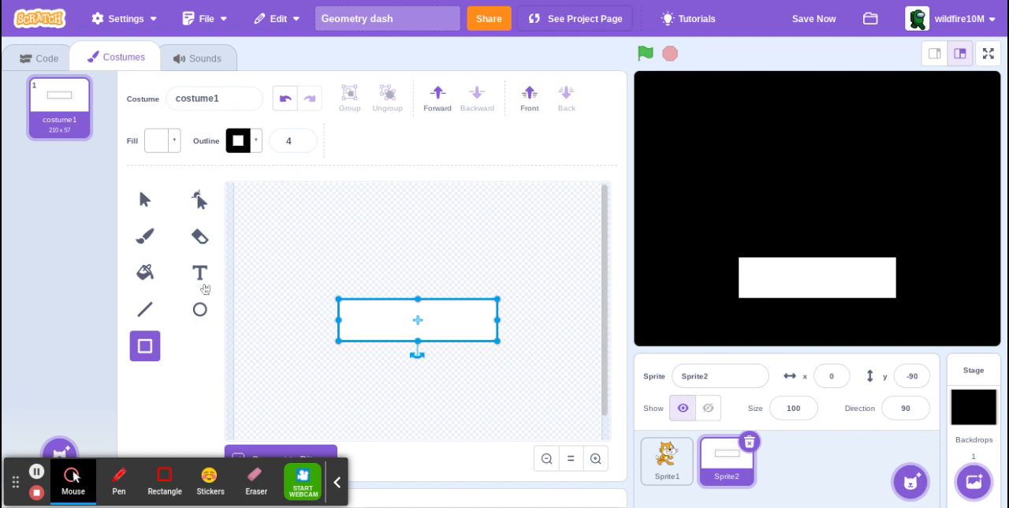
Add the text "Click to play!" inside the white rectangle, filled black with brightness 0.
{"action": "left_click", "coordinate": [200, 273]}
{"action": "left_click", "coordinate": [157, 140]}
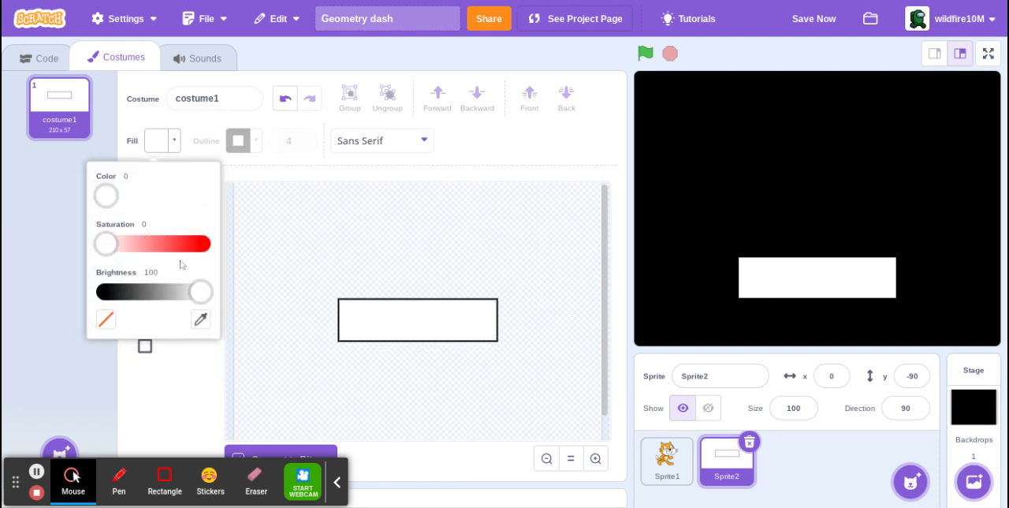
{"action": "left_click_drag", "start_coordinate": [205, 294], "coordinate": [50, 282]}
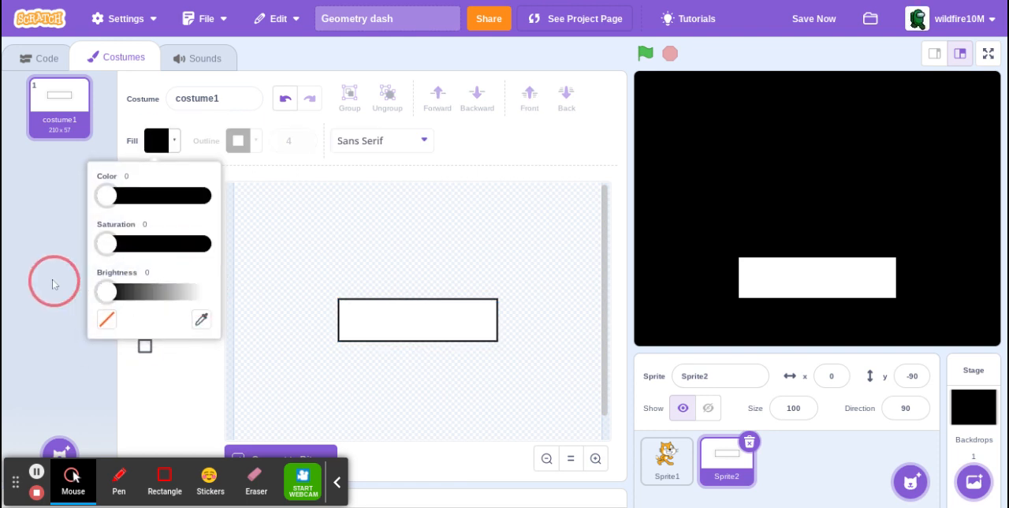
{"action": "left_click", "coordinate": [364, 327]}
{"action": "type", "text": "C"}
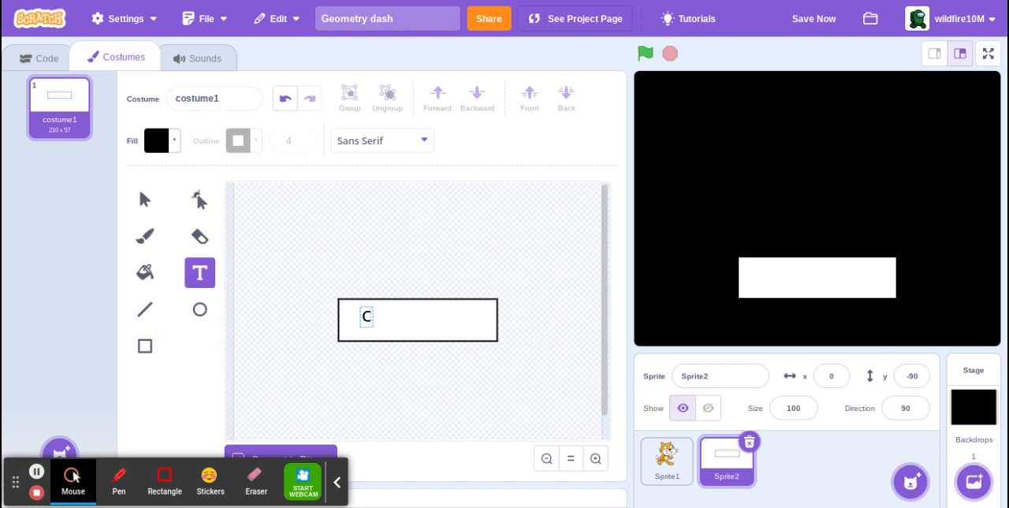
{"action": "type", "text": "lick to play"}
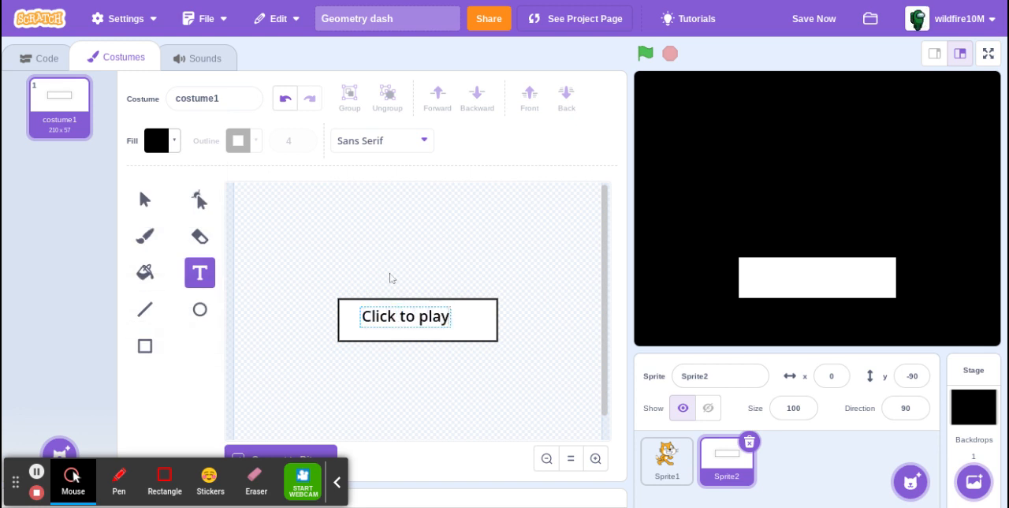
{"action": "type", "text": "!"}
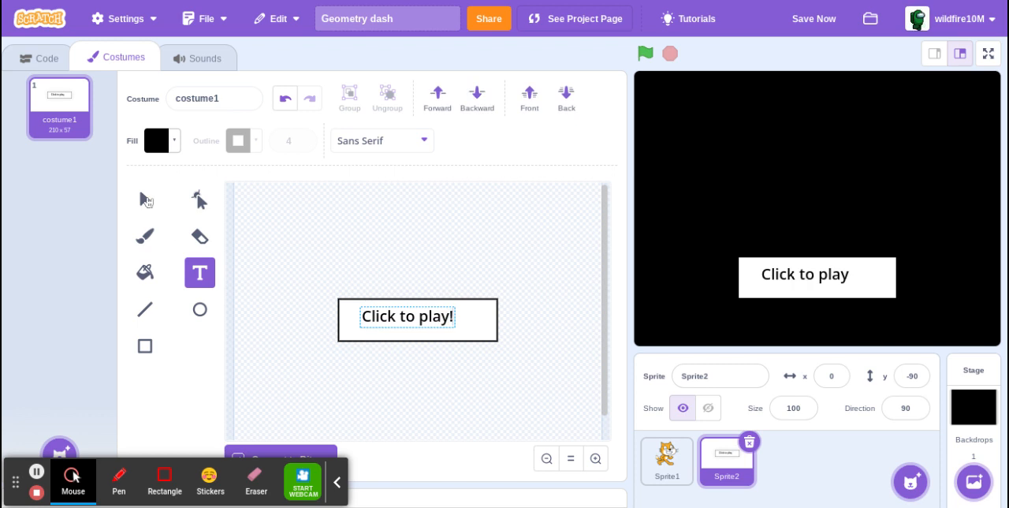
Enlarge the "Click to play!" text until it nearly fills the rectangle and centre it there.
{"action": "left_click", "coordinate": [457, 328]}
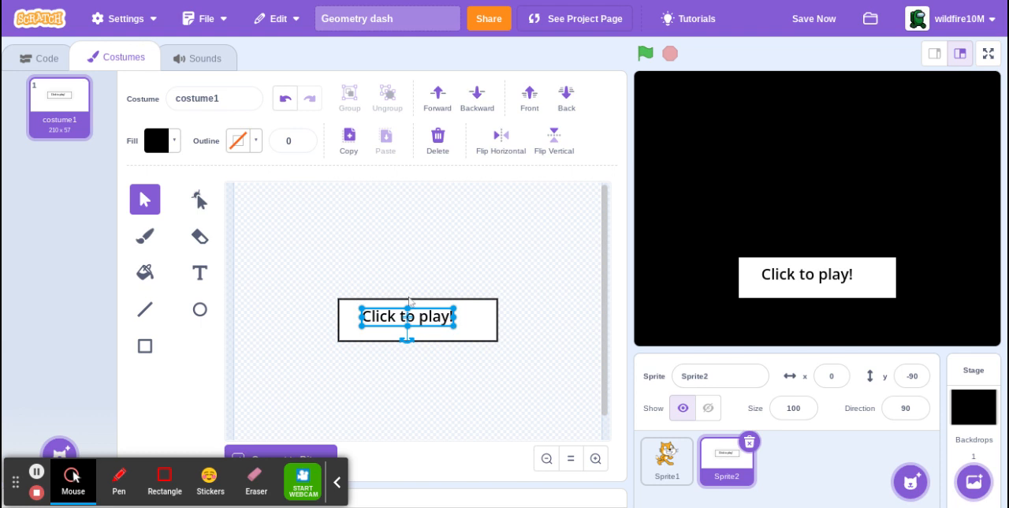
{"action": "left_click_drag", "start_coordinate": [421, 319], "coordinate": [444, 317]}
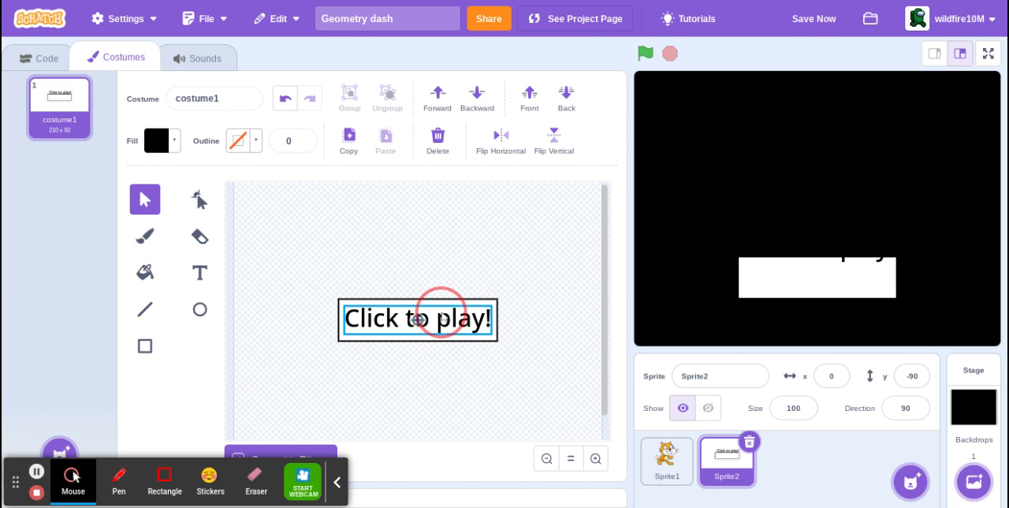
{"action": "left_click", "coordinate": [491, 277]}
{"action": "left_click", "coordinate": [483, 286]}
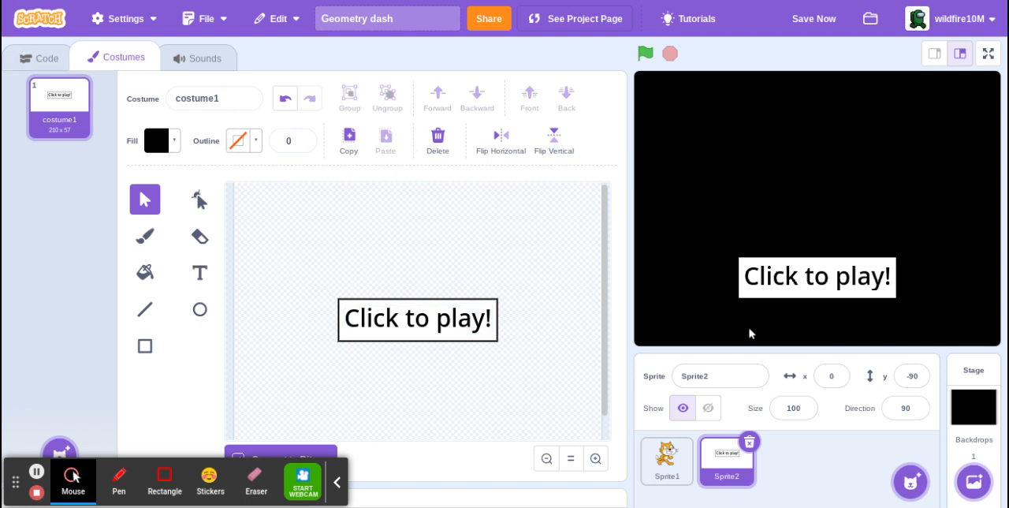
Rename the button sprite as Click2play.
{"action": "left_click", "coordinate": [735, 377]}
{"action": "left_click_drag", "start_coordinate": [735, 381], "coordinate": [567, 366]}
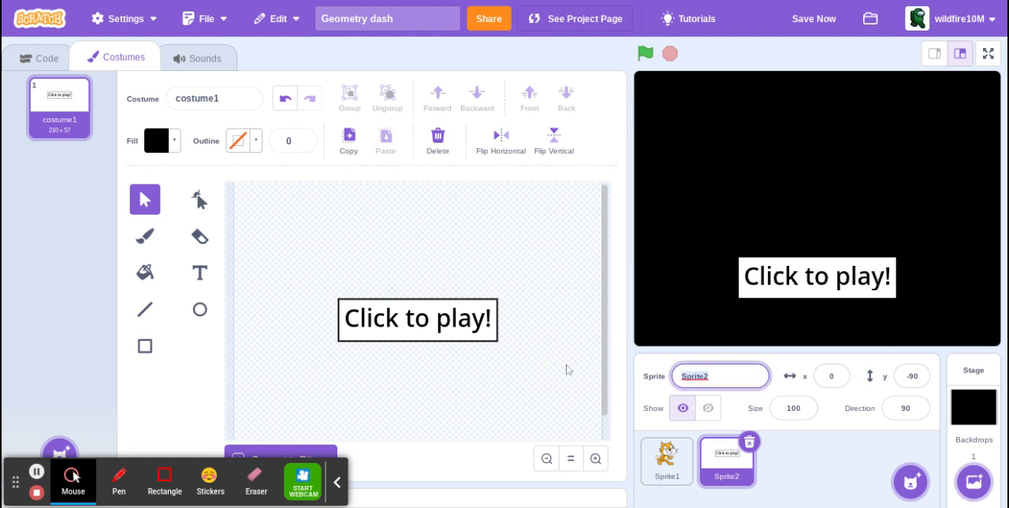
{"action": "type", "text": "Click2play"}
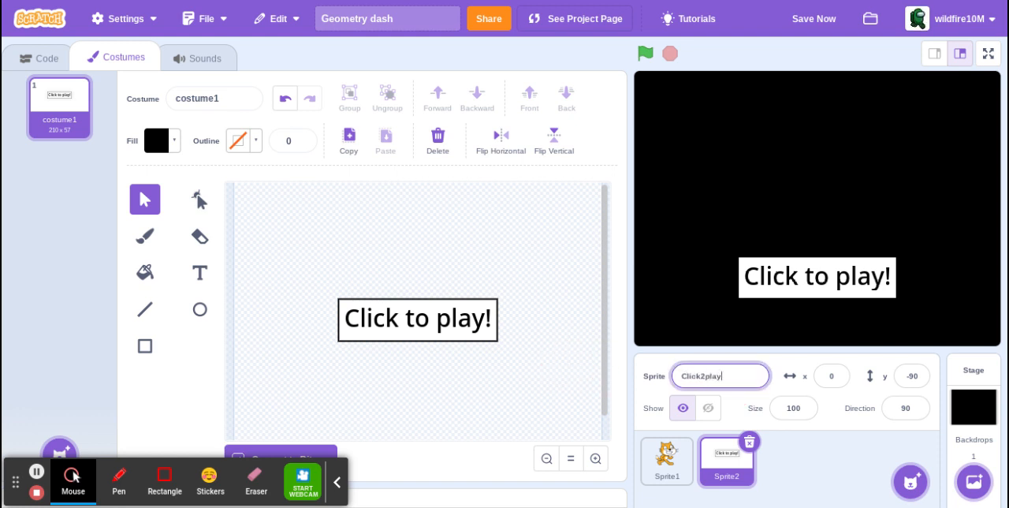
{"action": "key", "text": "Return"}
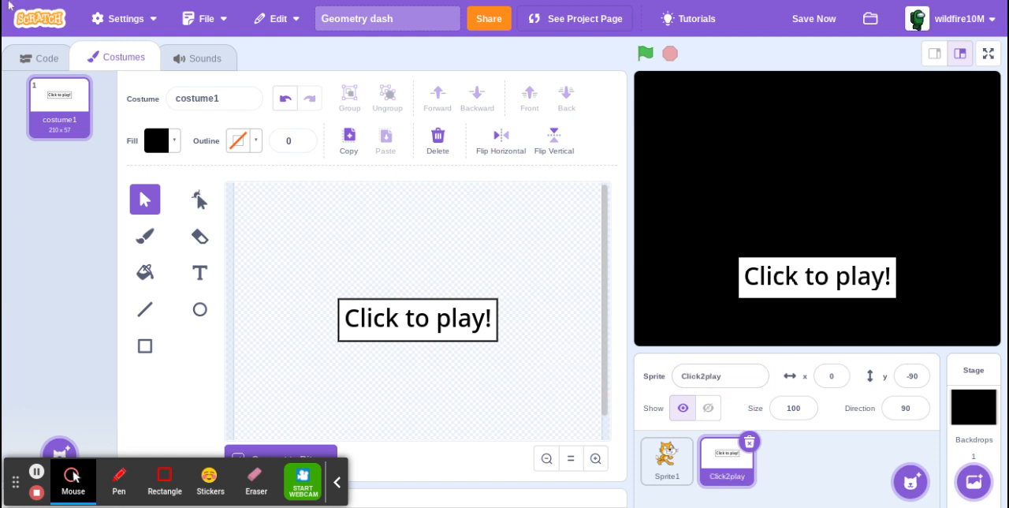
Place a "when green flag clicked" block and a separate "when this sprite clicked" block in the Click2play sprite's code.
{"action": "left_click", "coordinate": [38, 53]}
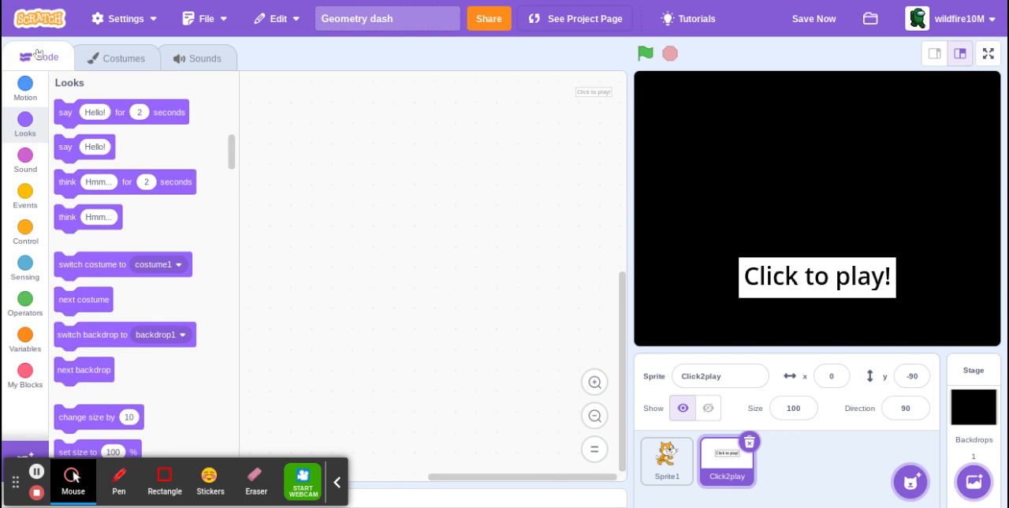
{"action": "left_click", "coordinate": [30, 209]}
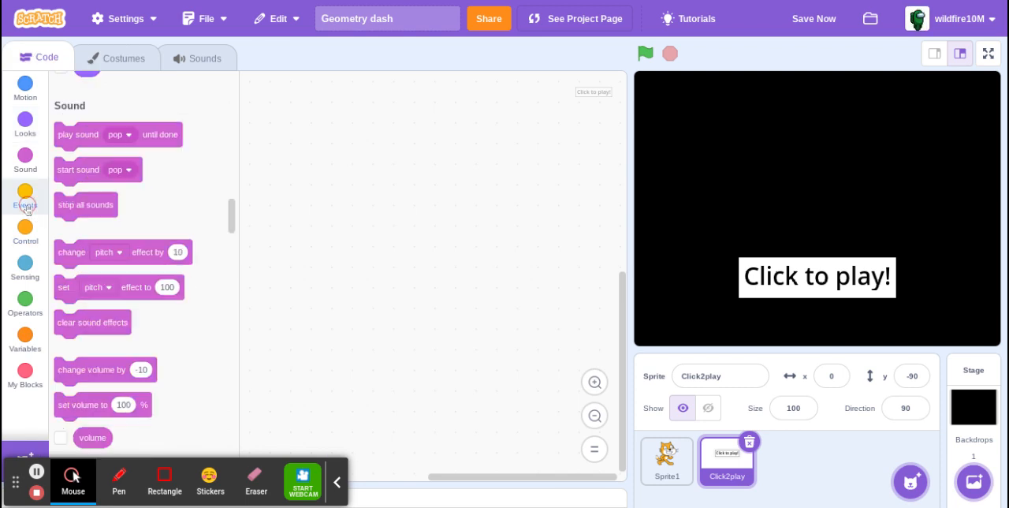
{"action": "left_click_drag", "start_coordinate": [81, 120], "coordinate": [343, 160]}
{"action": "left_click_drag", "start_coordinate": [104, 217], "coordinate": [346, 308]}
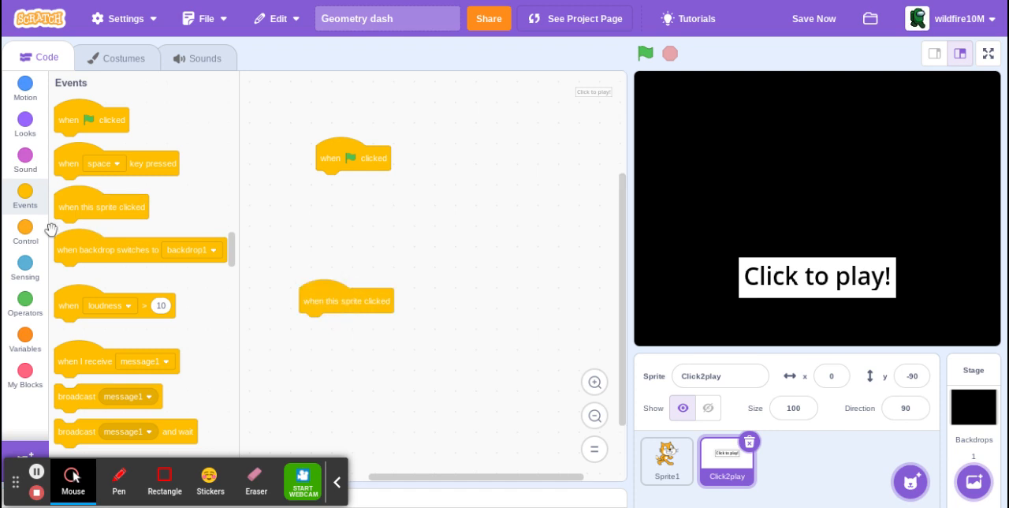
Attach a show block under "when green flag clicked" and a hide block under "when this sprite clicked".
{"action": "left_click", "coordinate": [25, 124]}
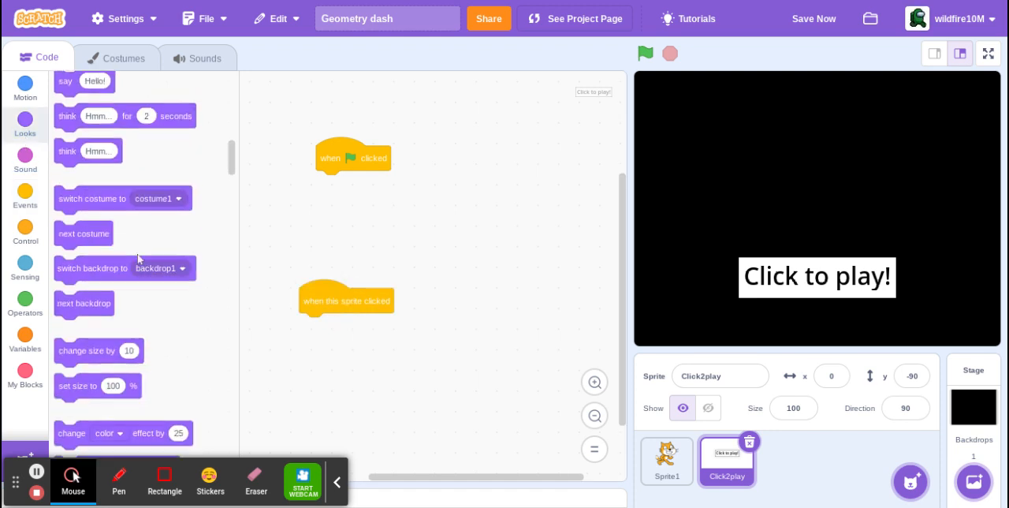
{"action": "scroll", "coordinate": [142, 347], "scroll_direction": "down", "scroll_amount": 5}
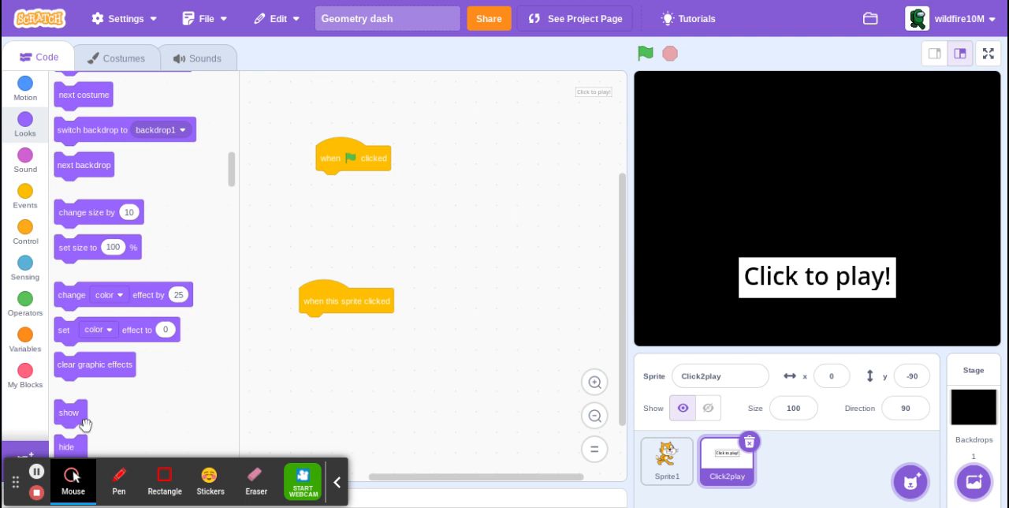
{"action": "scroll", "coordinate": [76, 422], "scroll_direction": "down", "scroll_amount": 3}
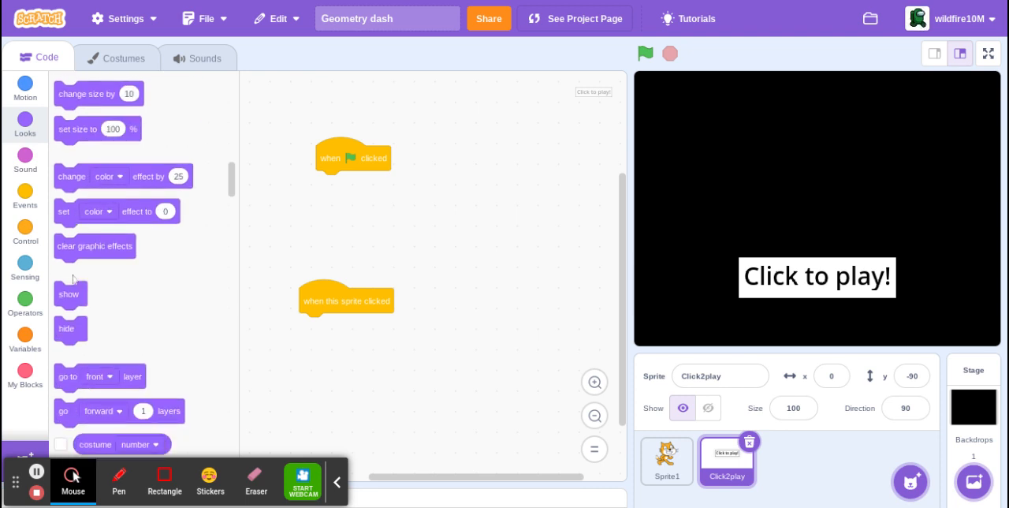
{"action": "left_click_drag", "start_coordinate": [73, 291], "coordinate": [335, 185]}
{"action": "left_click_drag", "start_coordinate": [62, 338], "coordinate": [313, 349]}
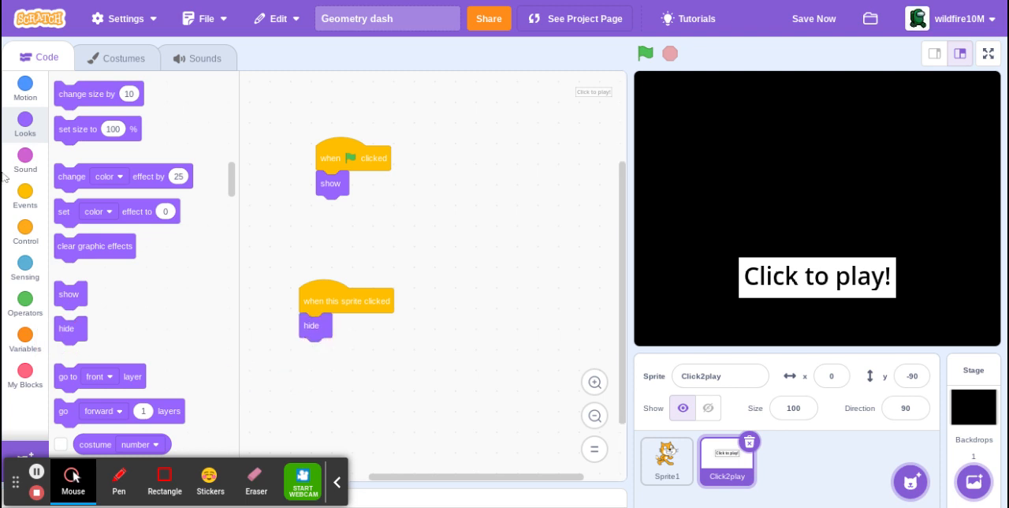
Add a broadcast block below hide and set it to send a new message named Begin.
{"action": "left_click", "coordinate": [25, 195]}
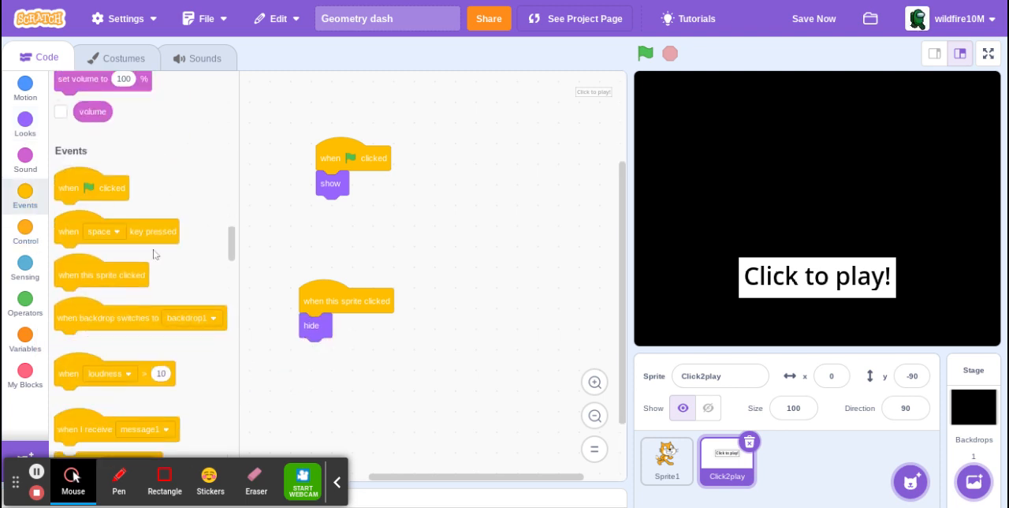
{"action": "scroll", "coordinate": [153, 257], "scroll_direction": "down", "scroll_amount": 5}
{"action": "left_click", "coordinate": [83, 233]}
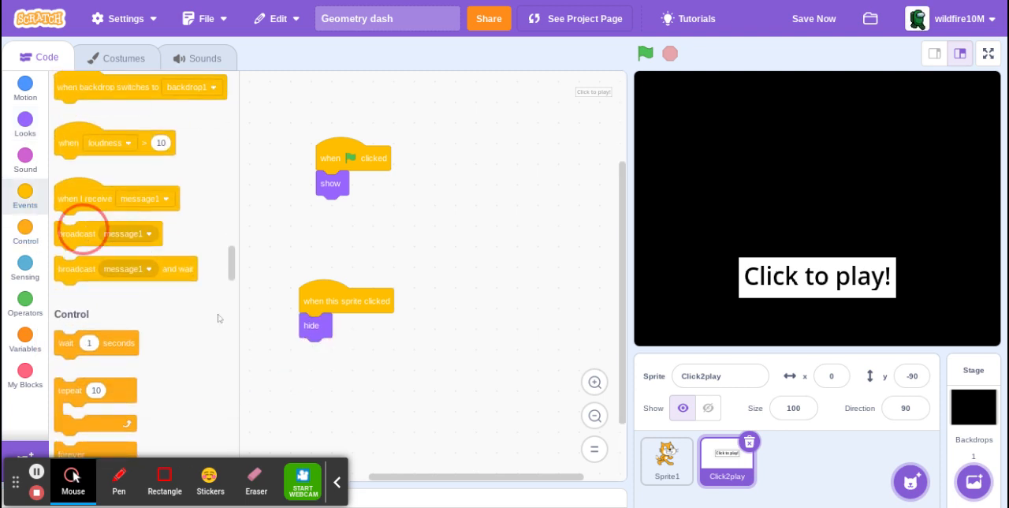
{"action": "left_click_drag", "start_coordinate": [79, 234], "coordinate": [328, 354]}
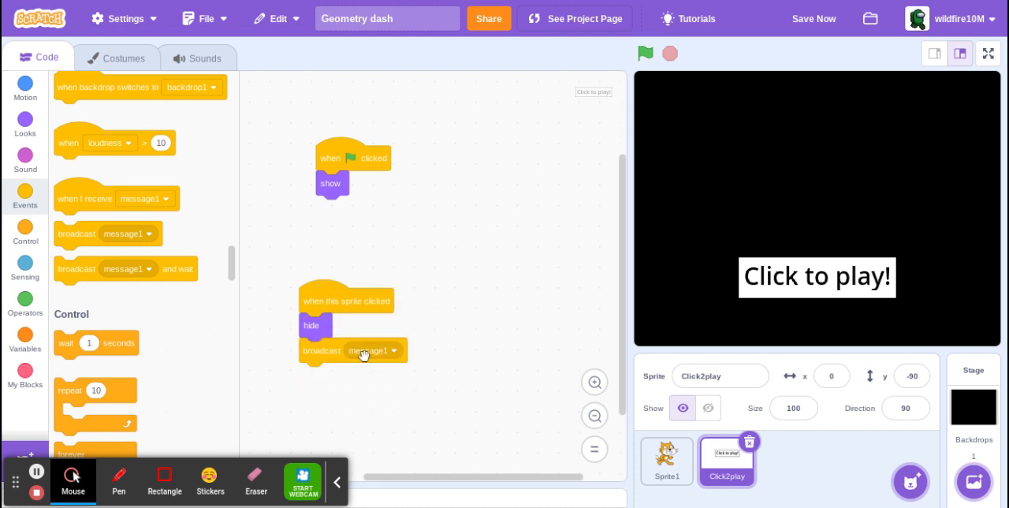
{"action": "left_click", "coordinate": [364, 351]}
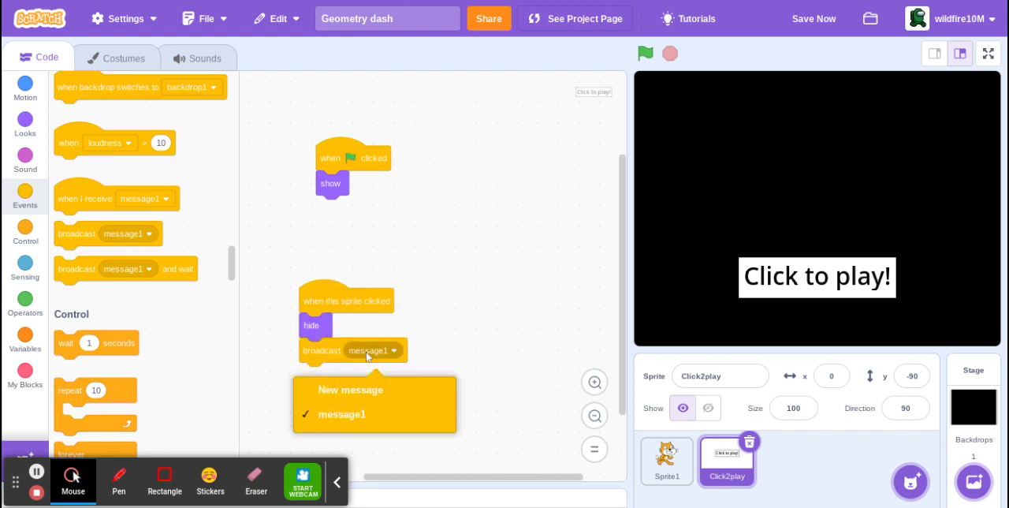
{"action": "left_click", "coordinate": [395, 404]}
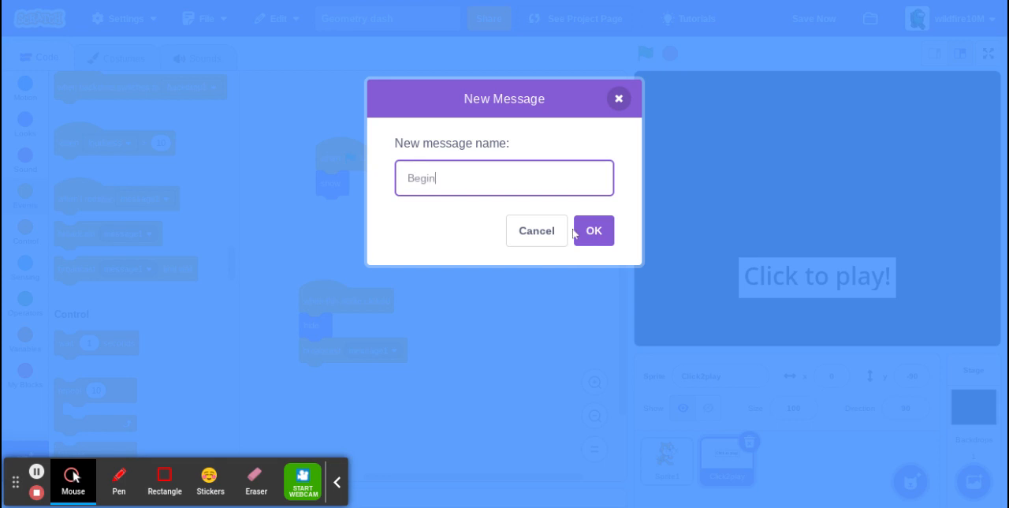
{"action": "left_click", "coordinate": [602, 239]}
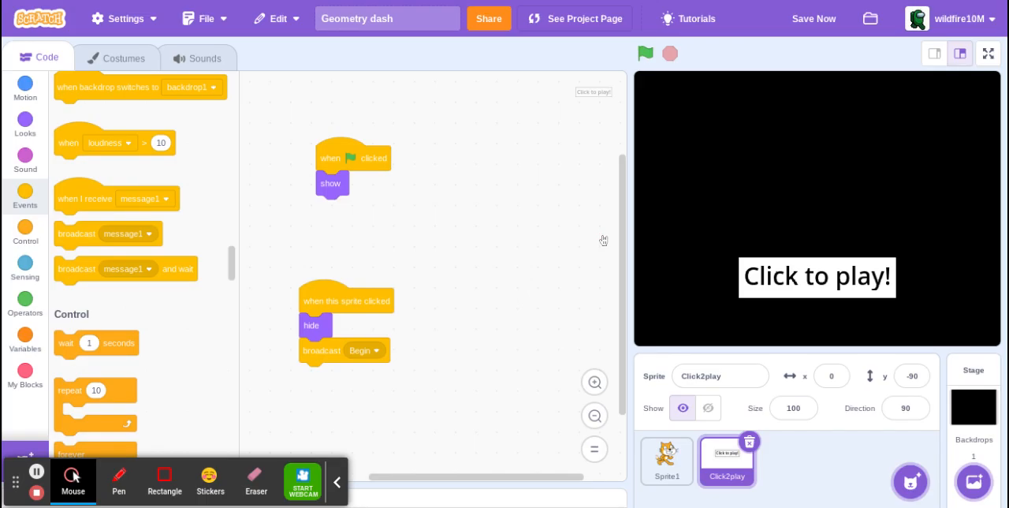
Create another painted sprite with an empty costume, open its code and save the project.
{"action": "mouse_move", "coordinate": [911, 481]}
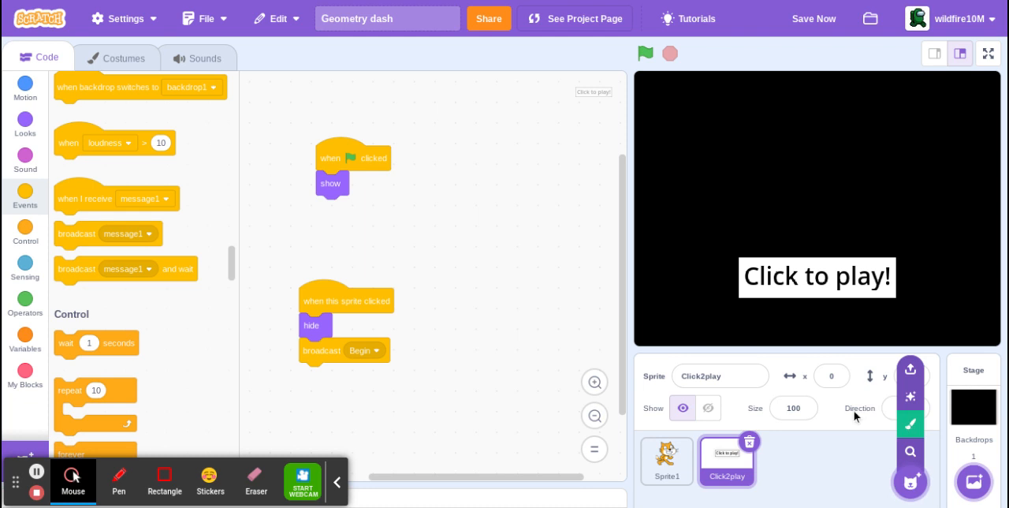
{"action": "left_click", "coordinate": [908, 425]}
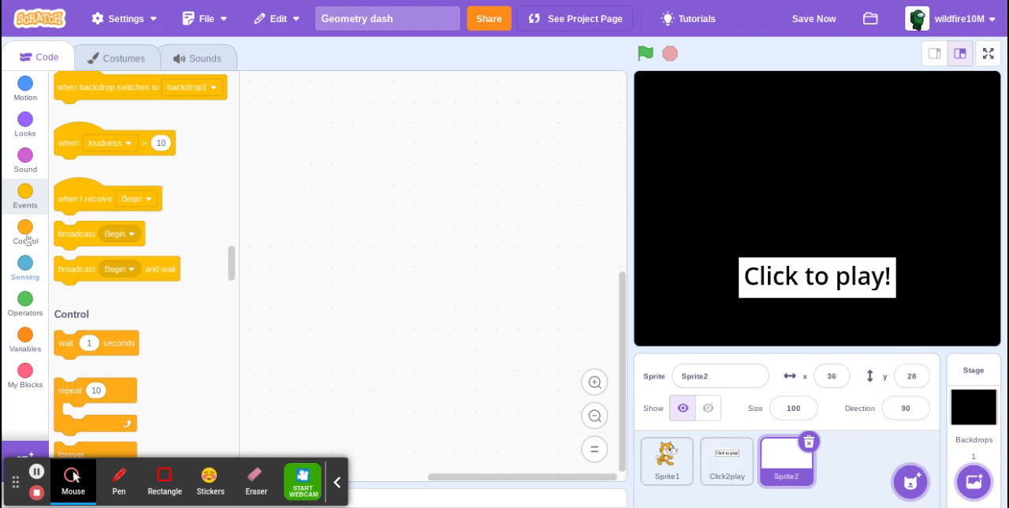
{"action": "left_click", "coordinate": [25, 57]}
{"action": "left_click", "coordinate": [820, 19]}
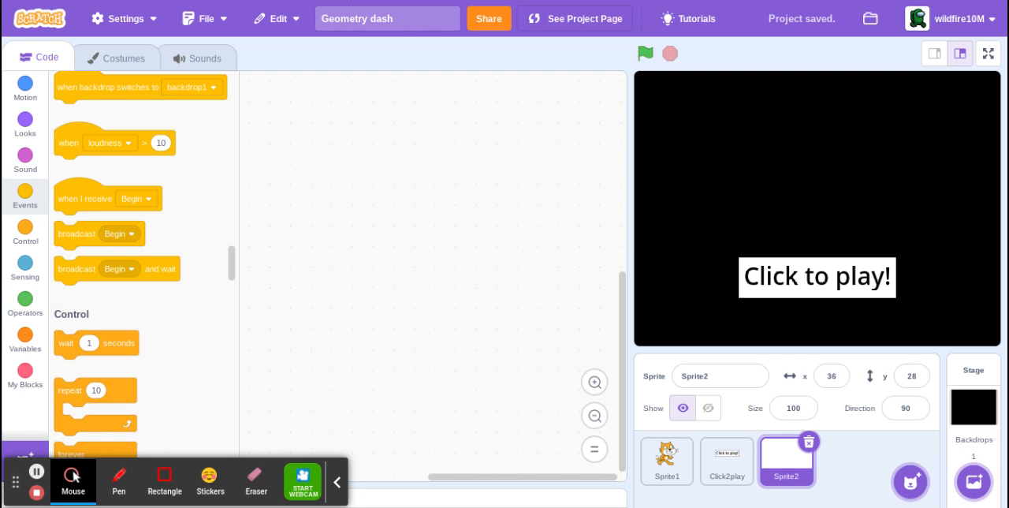
Place two "if then" blocks in the new sprite's code, the second attached directly beneath the first.
{"action": "left_click", "coordinate": [25, 230]}
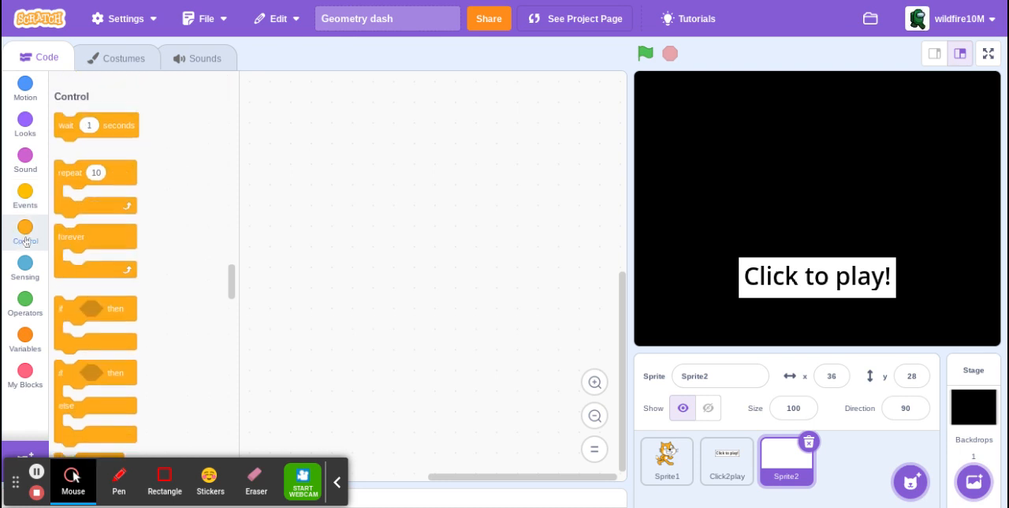
{"action": "scroll", "coordinate": [97, 225], "scroll_direction": "down", "scroll_amount": 2}
{"action": "scroll", "coordinate": [97, 225], "scroll_direction": "down", "scroll_amount": 5}
{"action": "scroll", "coordinate": [97, 225], "scroll_direction": "up", "scroll_amount": 3}
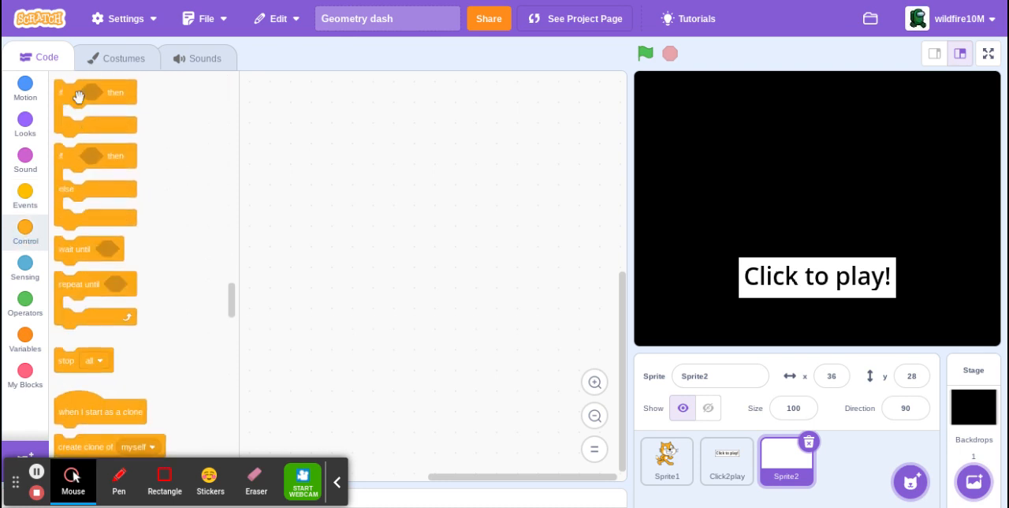
{"action": "left_click_drag", "start_coordinate": [79, 96], "coordinate": [295, 190]}
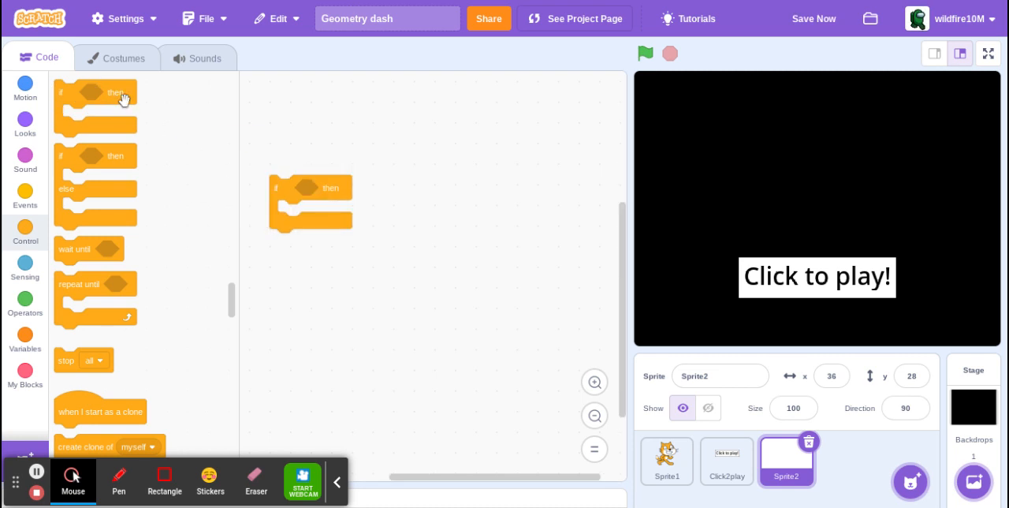
{"action": "left_click_drag", "start_coordinate": [121, 101], "coordinate": [321, 246]}
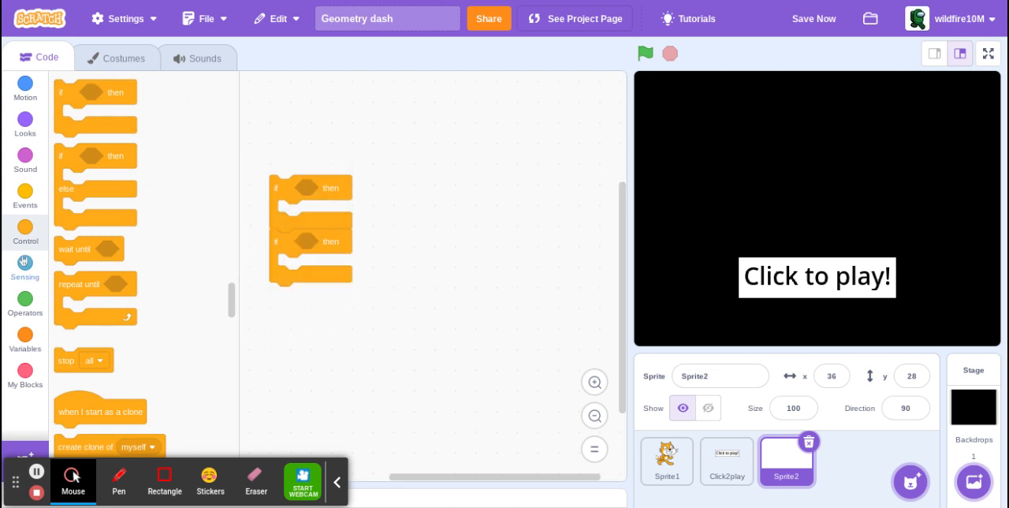
Place a "when green flag clicked" block and attach an "ask What's your name? and wait" block above the two if blocks.
{"action": "left_click", "coordinate": [23, 206]}
{"action": "left_click_drag", "start_coordinate": [85, 118], "coordinate": [322, 132]}
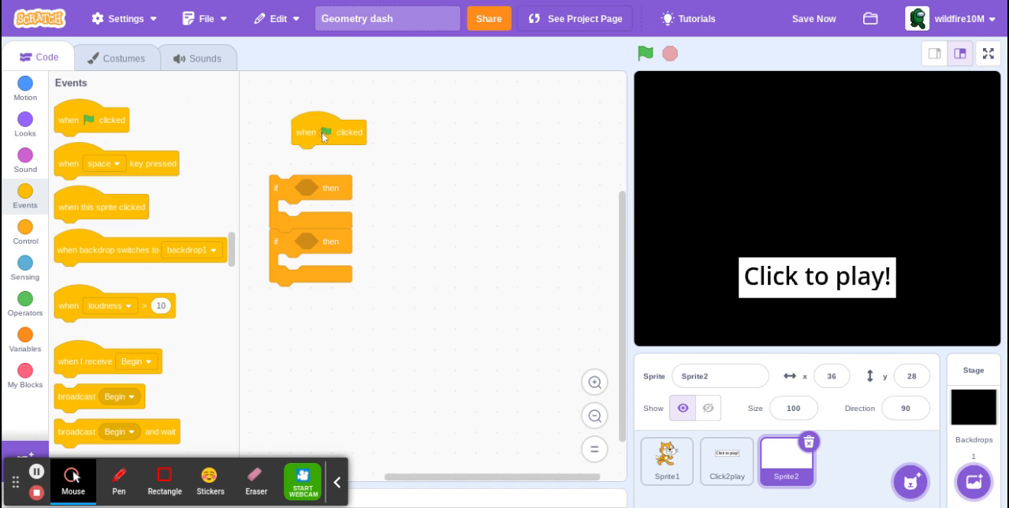
{"action": "left_click", "coordinate": [23, 276]}
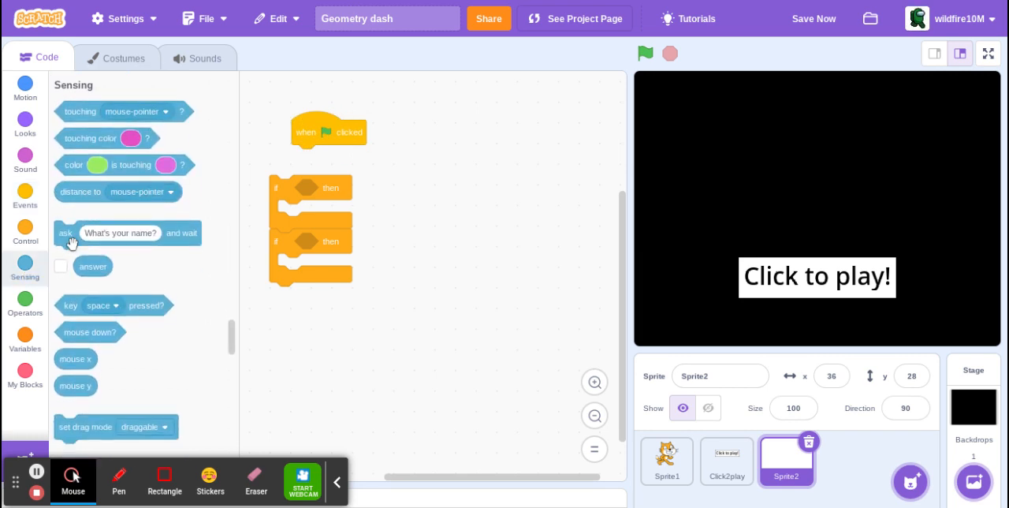
{"action": "left_click_drag", "start_coordinate": [69, 231], "coordinate": [332, 188]}
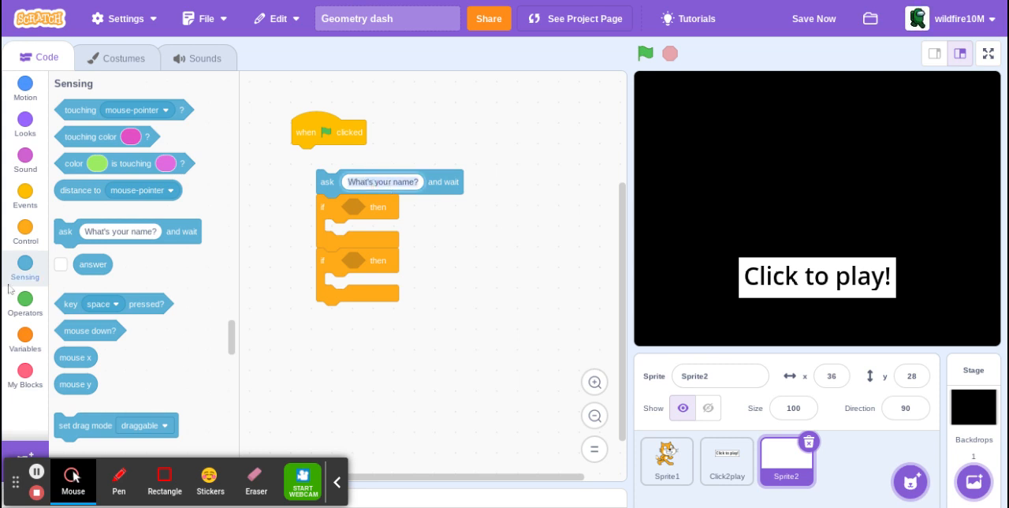
Fill both if conditions with an equals comparison starting with answer, and attach the green flag block on top of the ask block.
{"action": "left_click", "coordinate": [26, 304]}
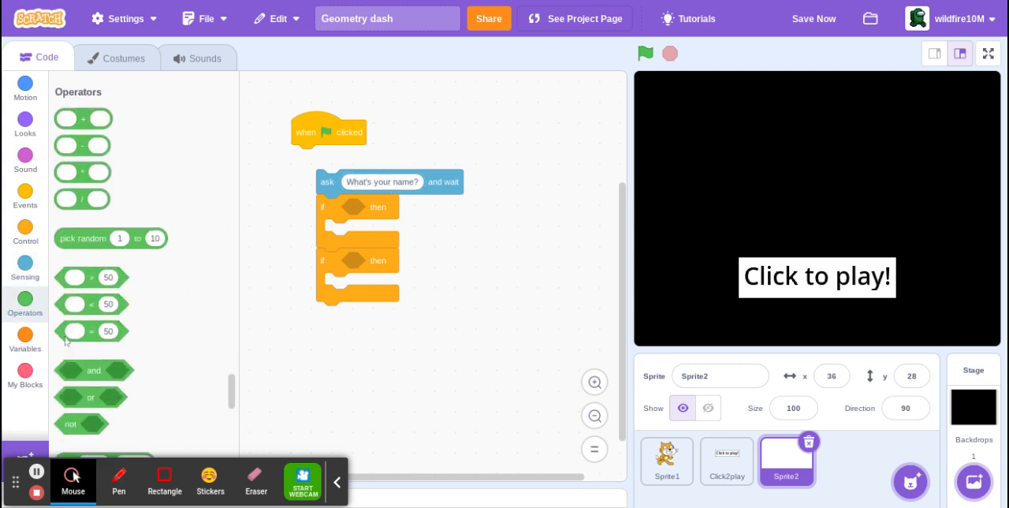
{"action": "left_click_drag", "start_coordinate": [74, 323], "coordinate": [361, 208]}
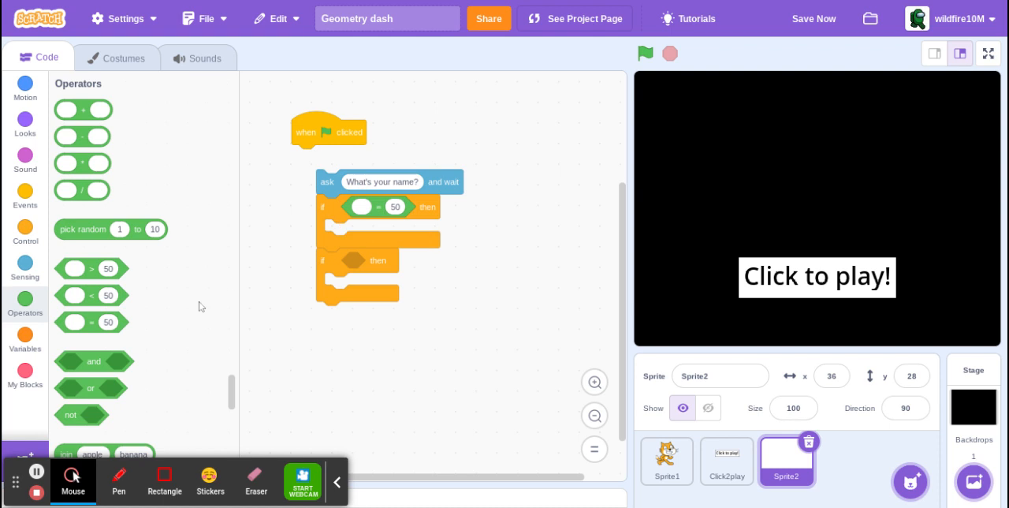
{"action": "left_click_drag", "start_coordinate": [75, 322], "coordinate": [362, 266]}
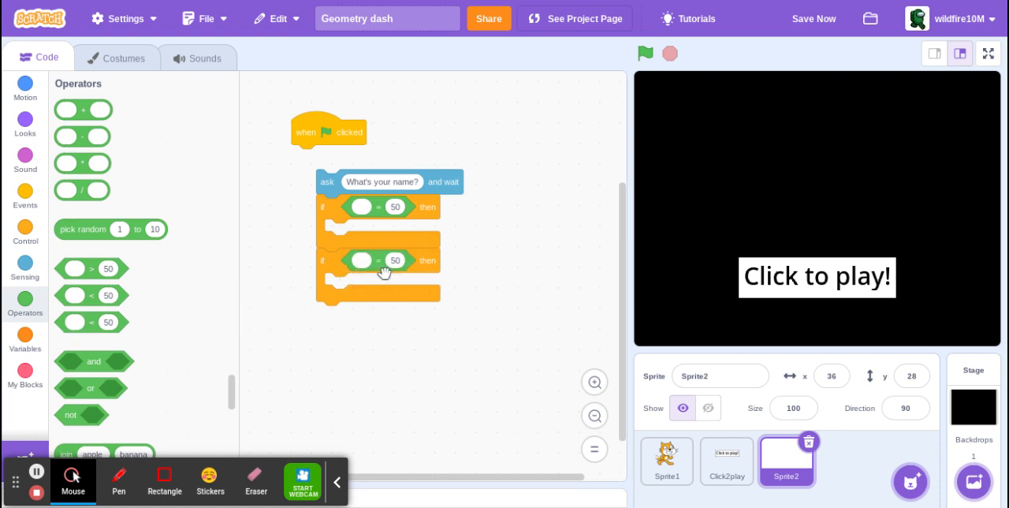
{"action": "left_click", "coordinate": [12, 276]}
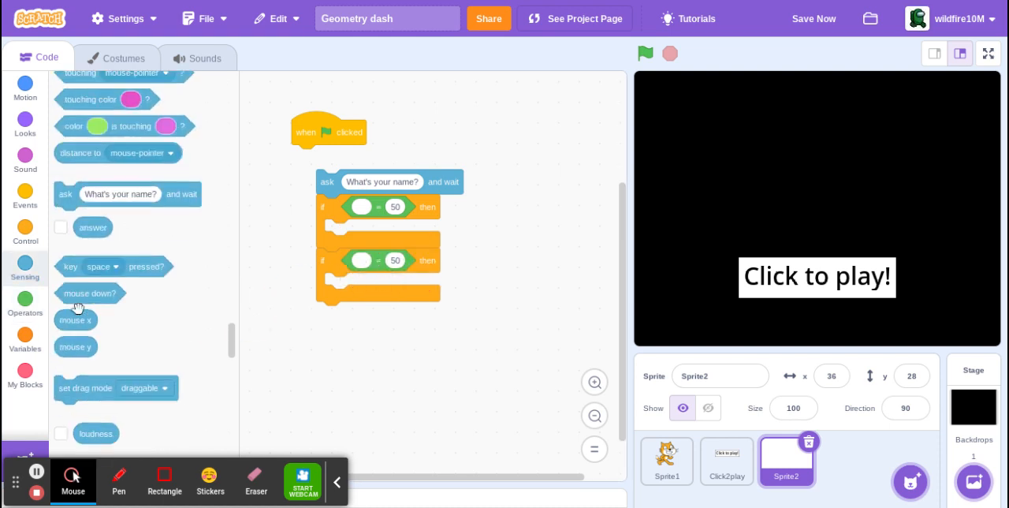
{"action": "left_click_drag", "start_coordinate": [100, 263], "coordinate": [364, 264]}
{"action": "left_click_drag", "start_coordinate": [101, 264], "coordinate": [361, 207]}
{"action": "left_click_drag", "start_coordinate": [333, 142], "coordinate": [366, 169]}
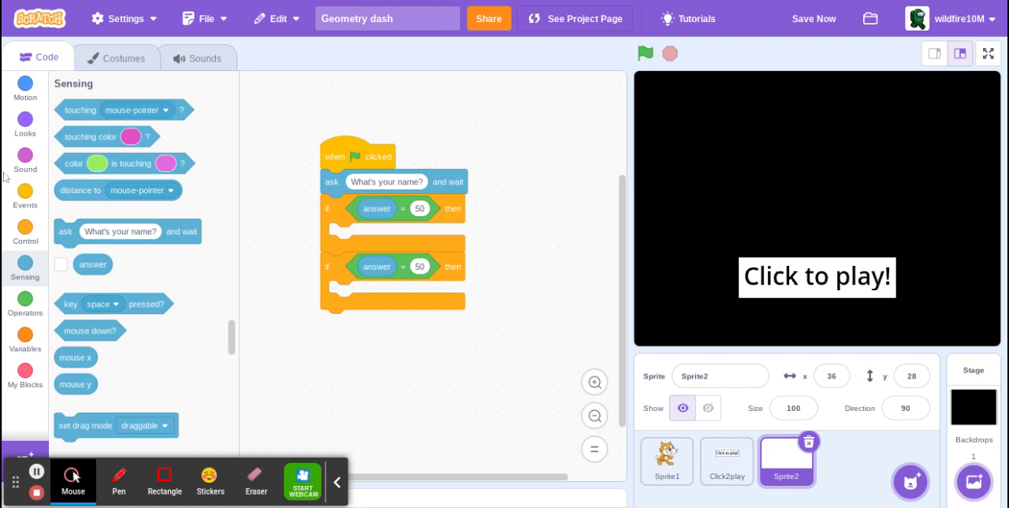
Compare answer with Yes in the first condition and No in the second, and put a broadcast Begin block inside the Yes branch.
{"action": "left_click", "coordinate": [11, 197]}
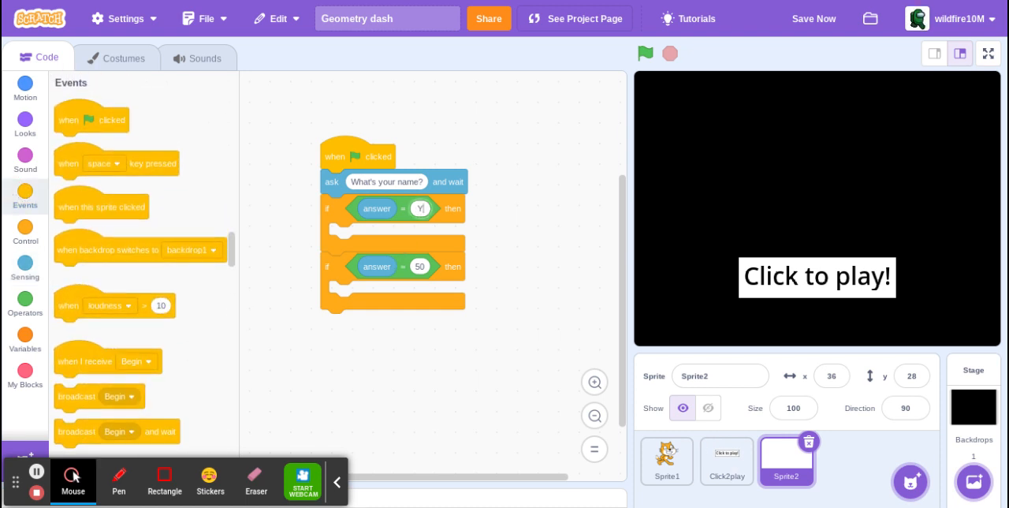
{"action": "type", "text": "Yes"}
{"action": "left_click", "coordinate": [419, 266]}
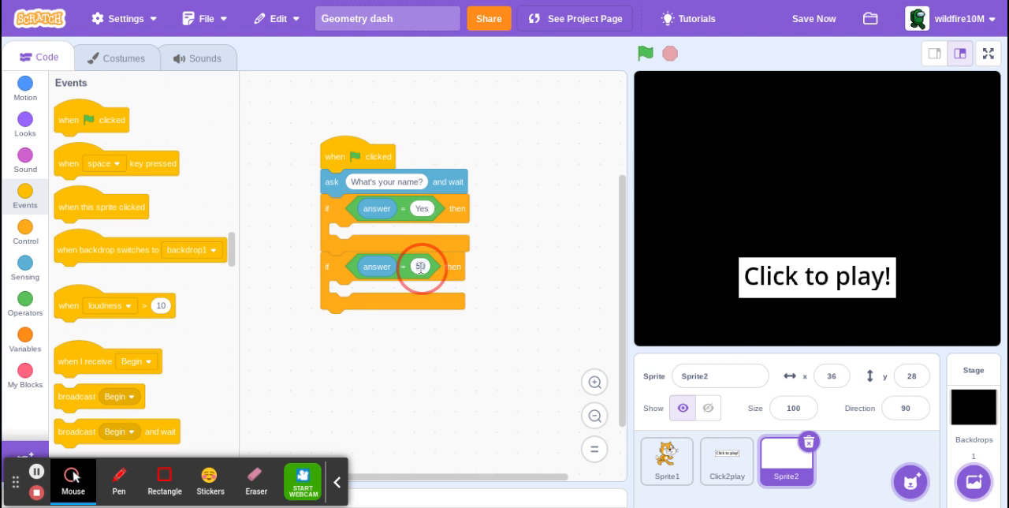
{"action": "type", "text": "No"}
{"action": "left_click", "coordinate": [104, 396]}
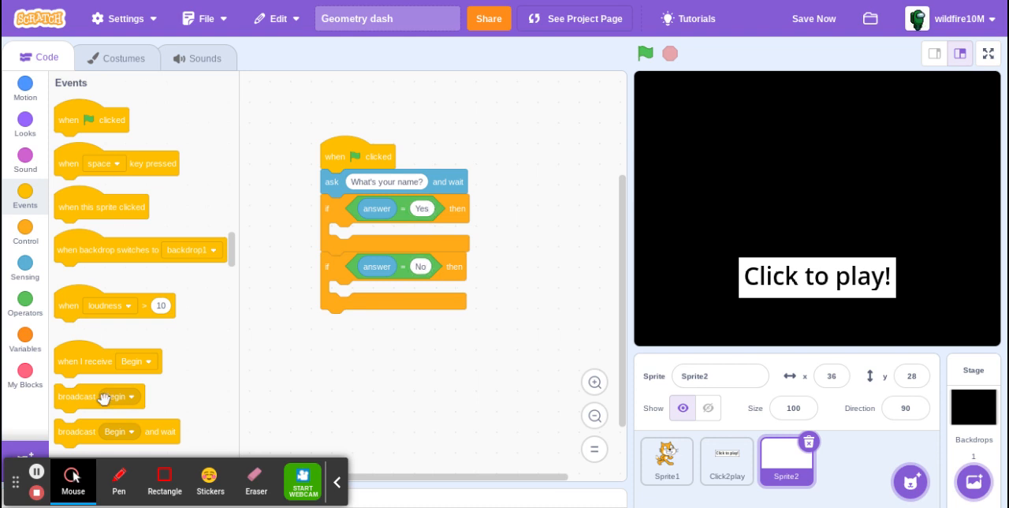
{"action": "left_click_drag", "start_coordinate": [317, 247], "coordinate": [375, 233]}
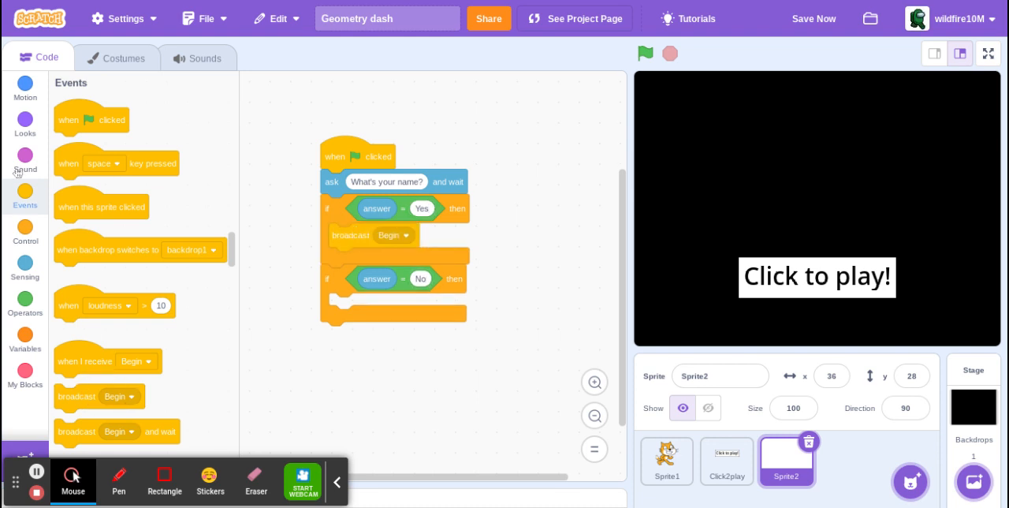
Discard the whole question script and delete Sprite2 from the project.
{"action": "left_click", "coordinate": [26, 121]}
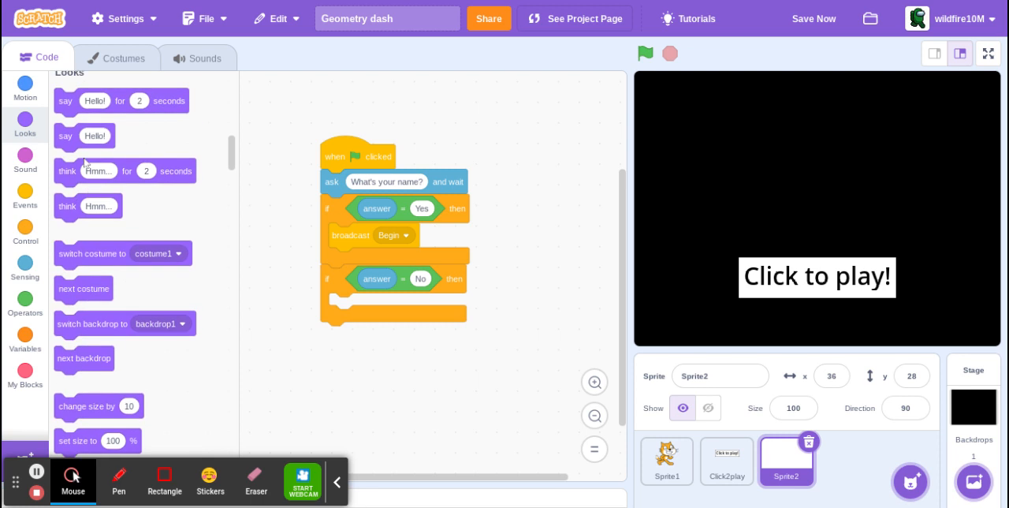
{"action": "left_click_drag", "start_coordinate": [384, 152], "coordinate": [161, 151]}
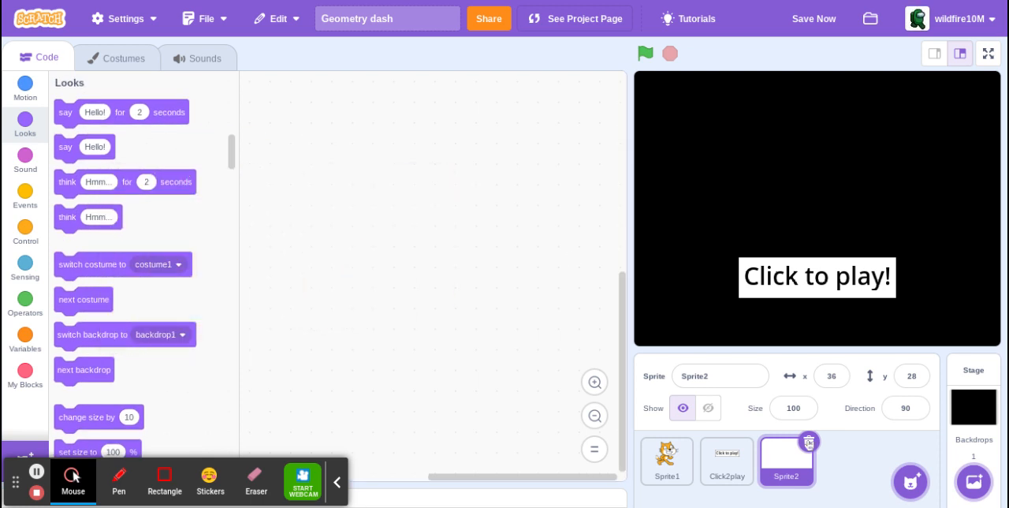
{"action": "left_click", "coordinate": [809, 443]}
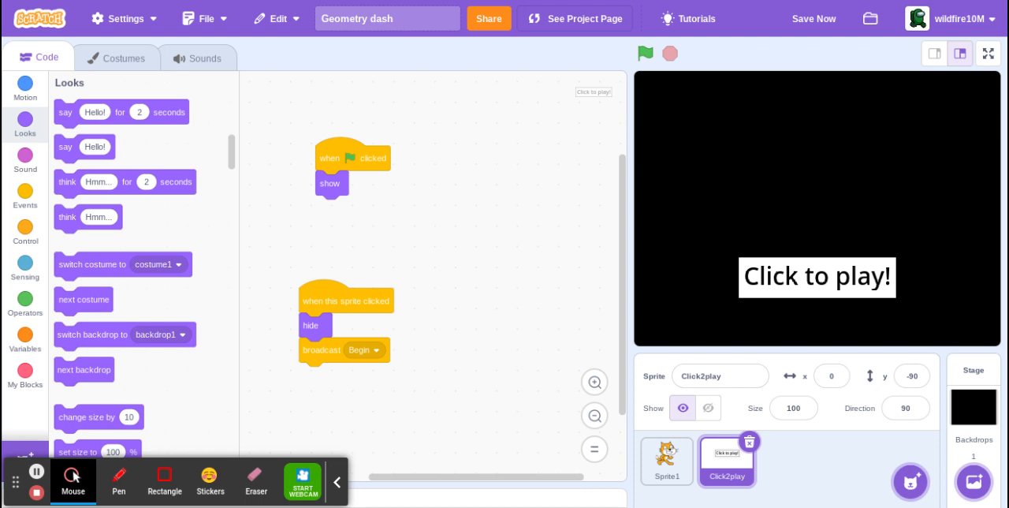
Save the project and run it with the green flag.
{"action": "left_click", "coordinate": [813, 24]}
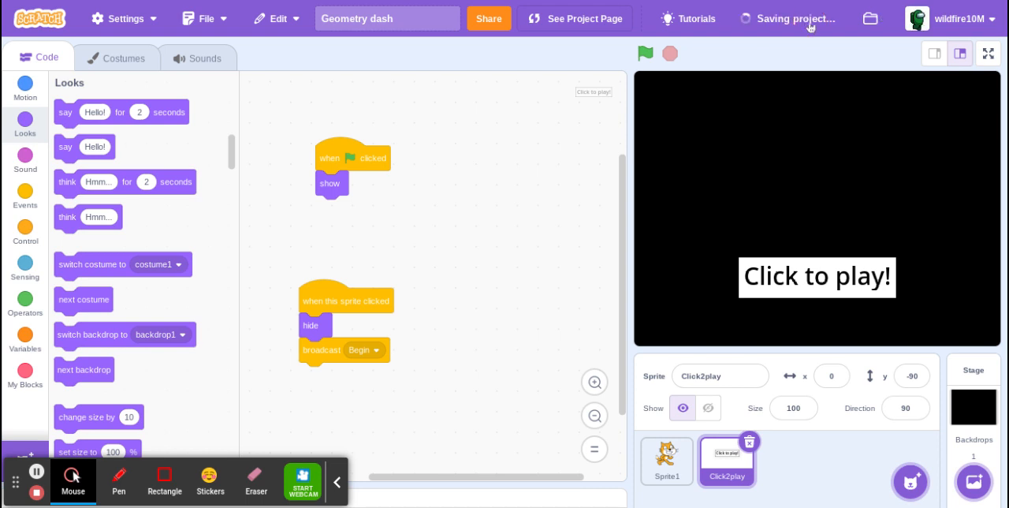
{"action": "left_click", "coordinate": [645, 52]}
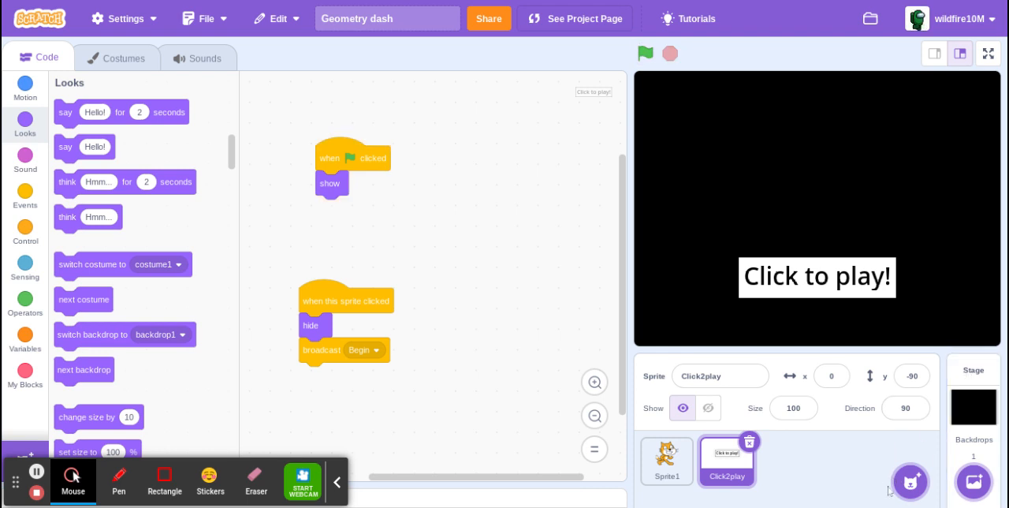
Open the stage's backdrop1 for editing and choose the Text tool with a cyan fill at brightness 100.
{"action": "left_click", "coordinate": [975, 411]}
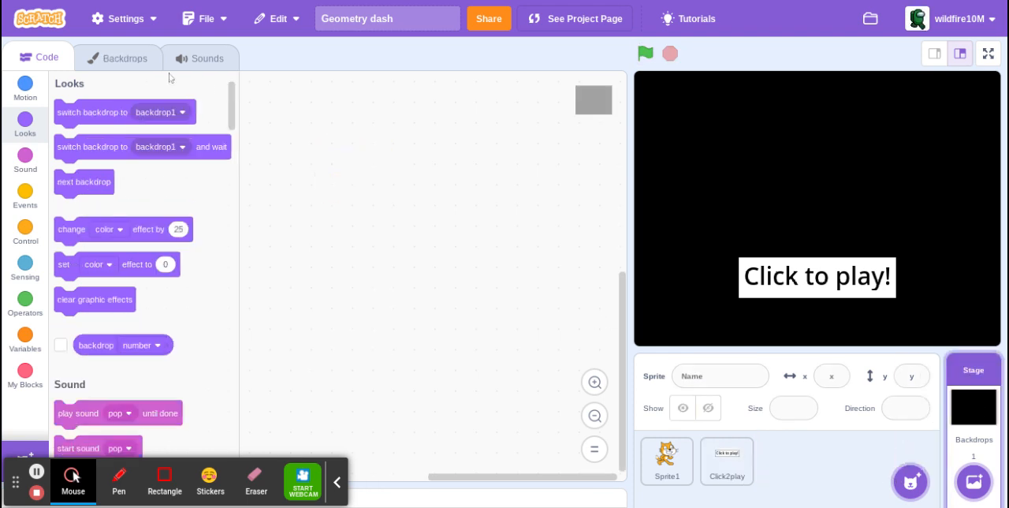
{"action": "left_click", "coordinate": [122, 61]}
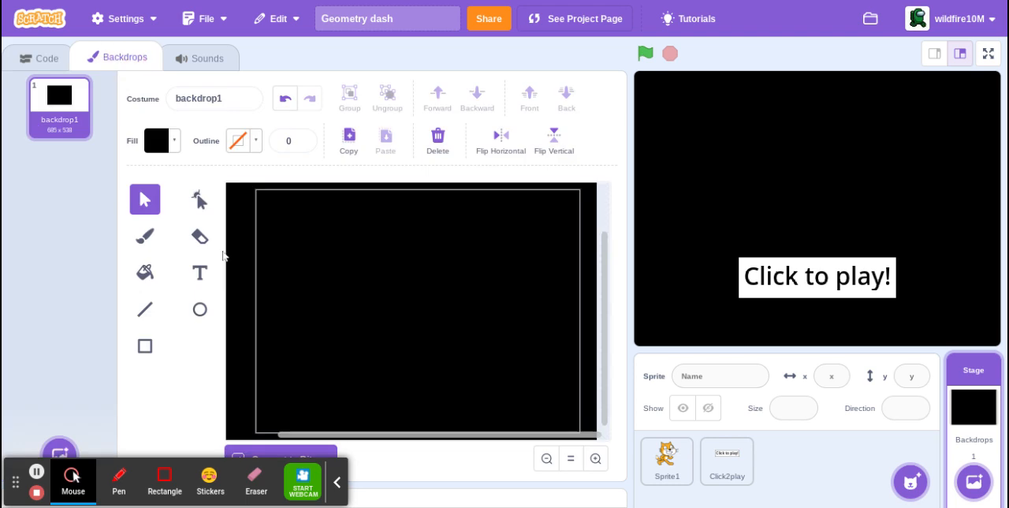
{"action": "left_click", "coordinate": [203, 278]}
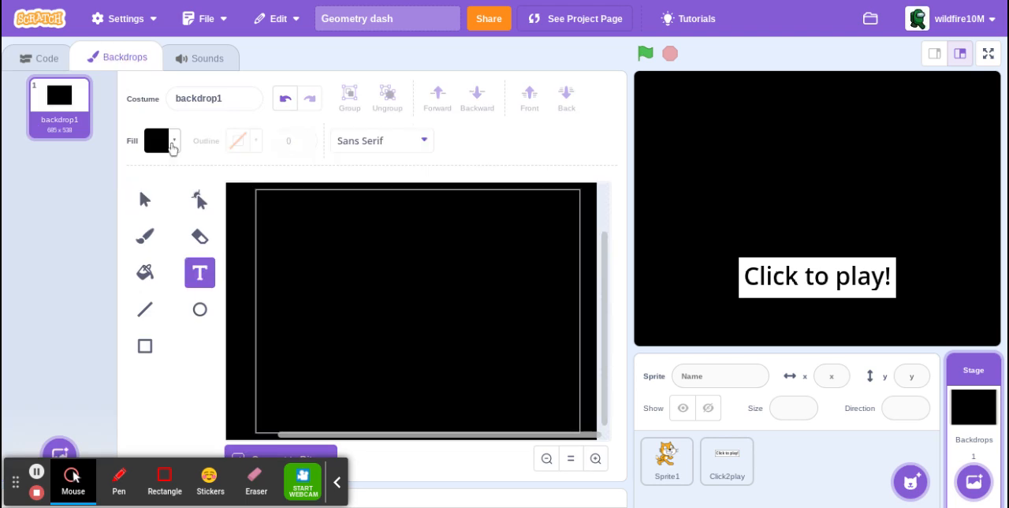
{"action": "left_click", "coordinate": [172, 145]}
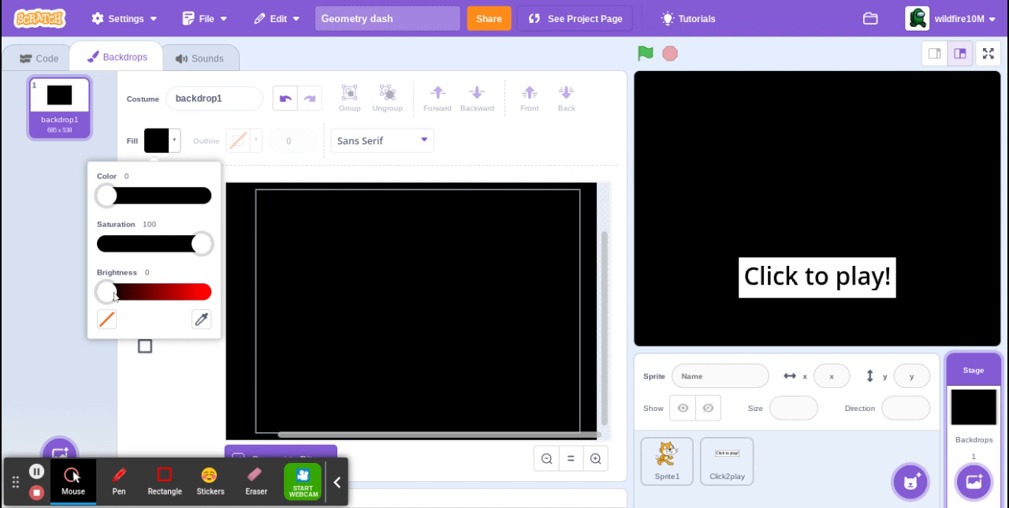
{"action": "left_click_drag", "start_coordinate": [114, 297], "coordinate": [231, 282]}
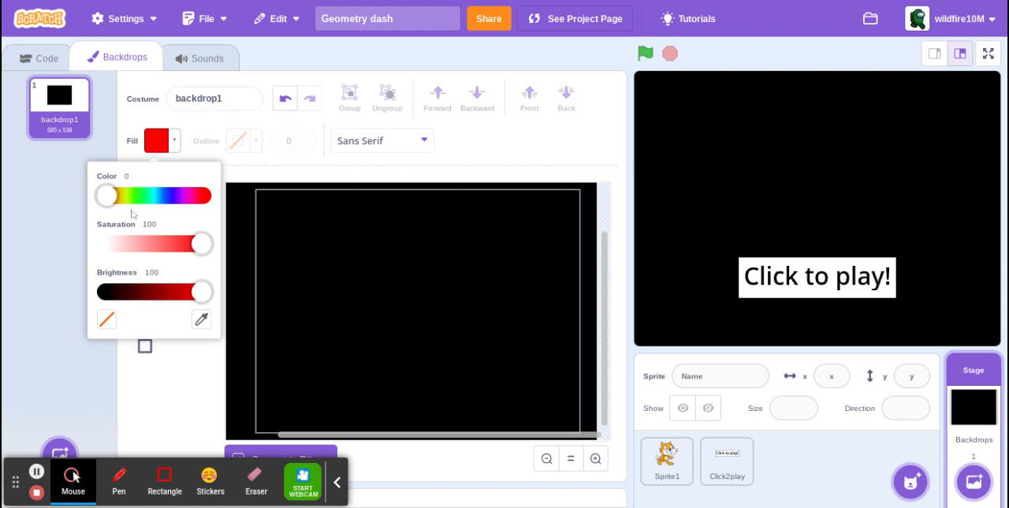
{"action": "left_click_drag", "start_coordinate": [114, 204], "coordinate": [157, 197]}
{"action": "left_click", "coordinate": [145, 396]}
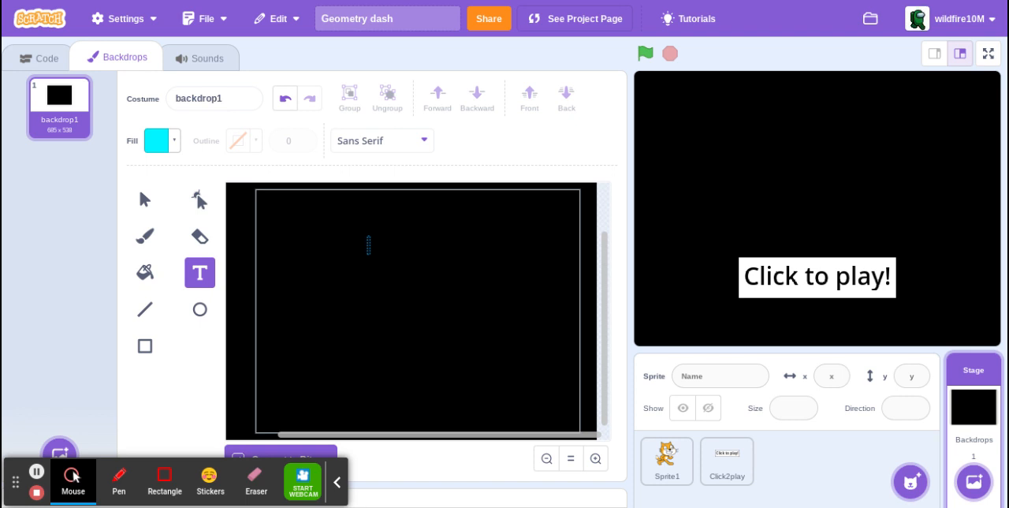
Write the title "Geometry dash" in the upper middle of the black backdrop.
{"action": "type", "text": "Geomi"}
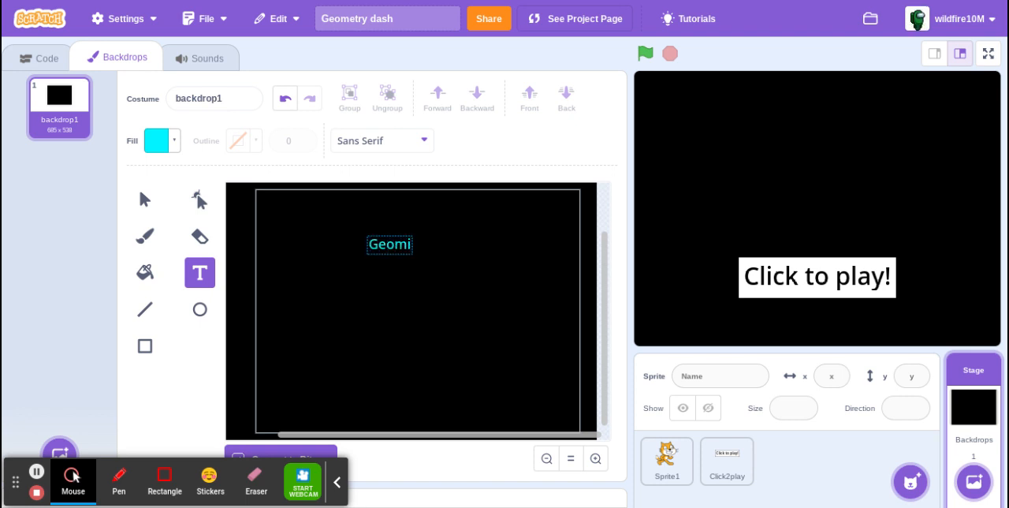
{"action": "key", "text": "BackSpace"}
{"action": "type", "text": "etry"}
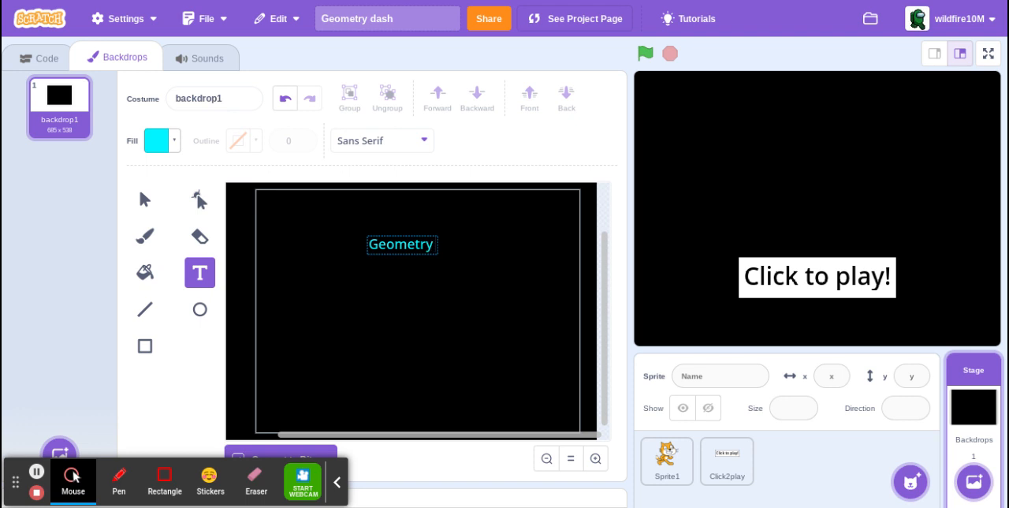
{"action": "type", "text": " dash"}
{"action": "left_click", "coordinate": [471, 263]}
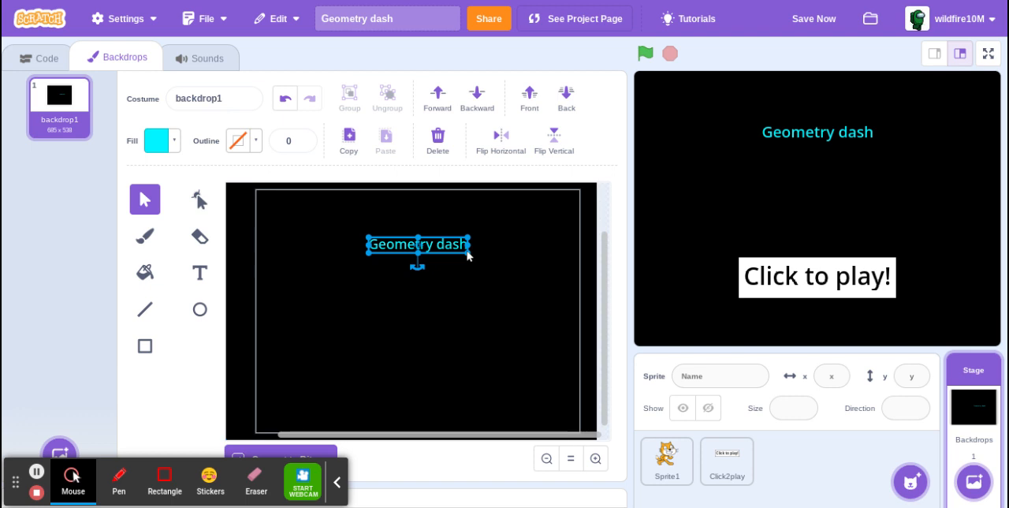
Enlarge and stretch the Geometry dash title so it spans most of the backdrop's width along its upper edge, and save the project.
{"action": "left_click_drag", "start_coordinate": [466, 254], "coordinate": [382, 317]}
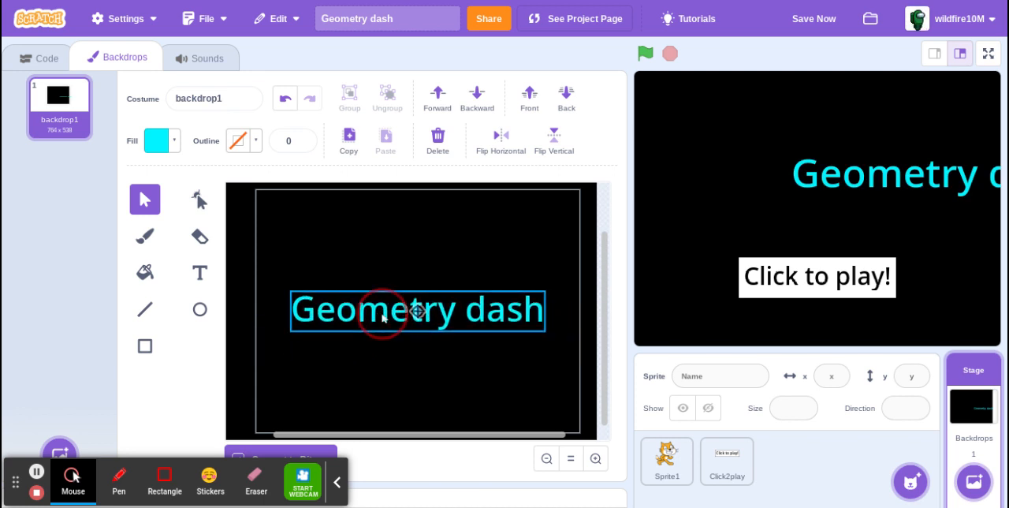
{"action": "left_click_drag", "start_coordinate": [418, 292], "coordinate": [404, 196]}
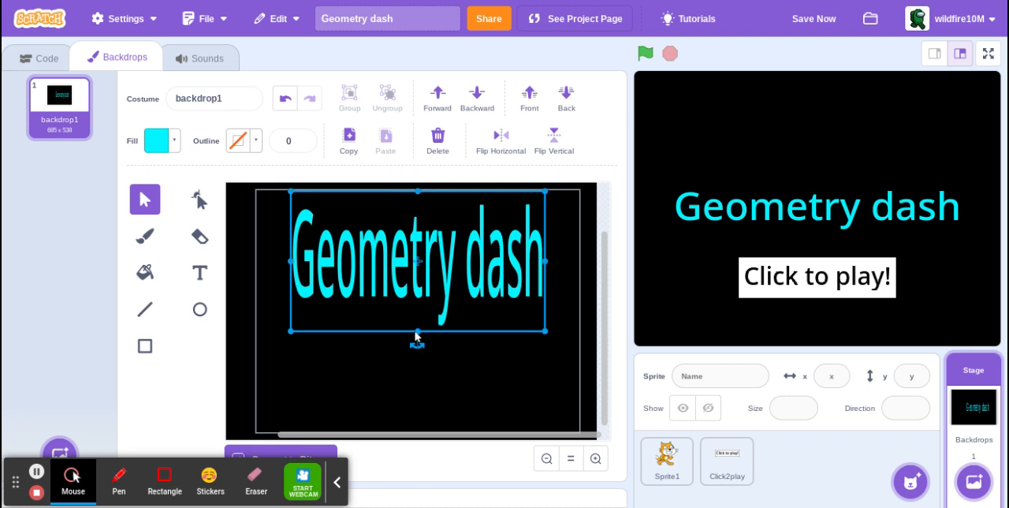
{"action": "left_click_drag", "start_coordinate": [417, 331], "coordinate": [419, 271]}
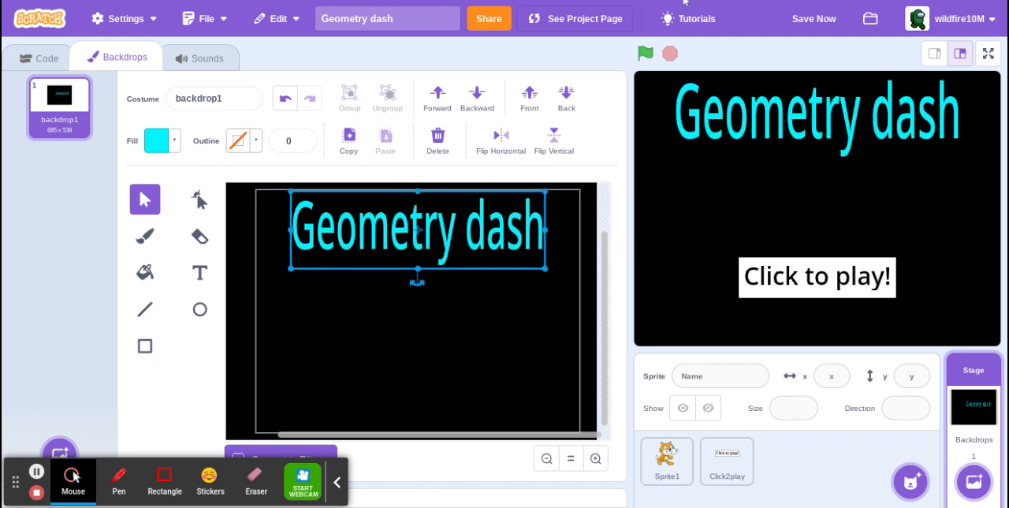
{"action": "left_click", "coordinate": [816, 19]}
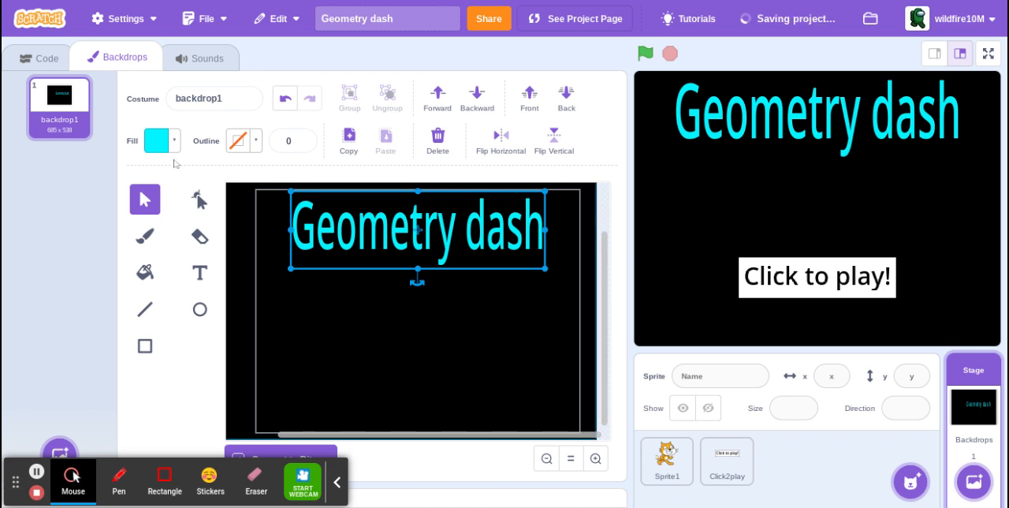
{"action": "left_click", "coordinate": [28, 68]}
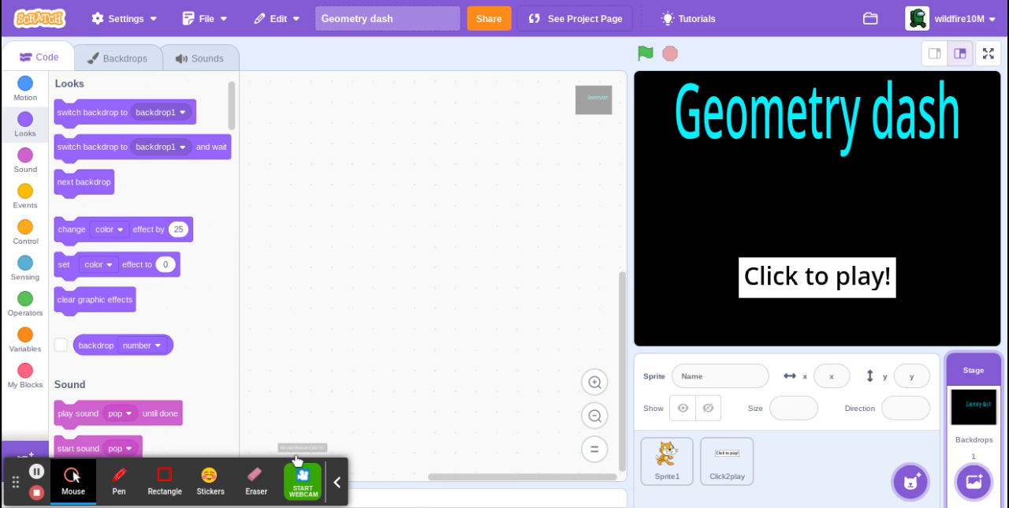
{"action": "left_click", "coordinate": [114, 493]}
{"action": "mouse_move", "coordinate": [708, 146]}
{"action": "left_mouse_down"}
{"action": "mouse_move", "coordinate": [707, 229]}
{"action": "mouse_move", "coordinate": [921, 288]}
{"action": "mouse_move", "coordinate": [1002, 118]}
{"action": "mouse_move", "coordinate": [1003, 53]}
{"action": "mouse_move", "coordinate": [714, 93]}
{"action": "mouse_move", "coordinate": [706, 198]}
{"action": "left_mouse_up"}
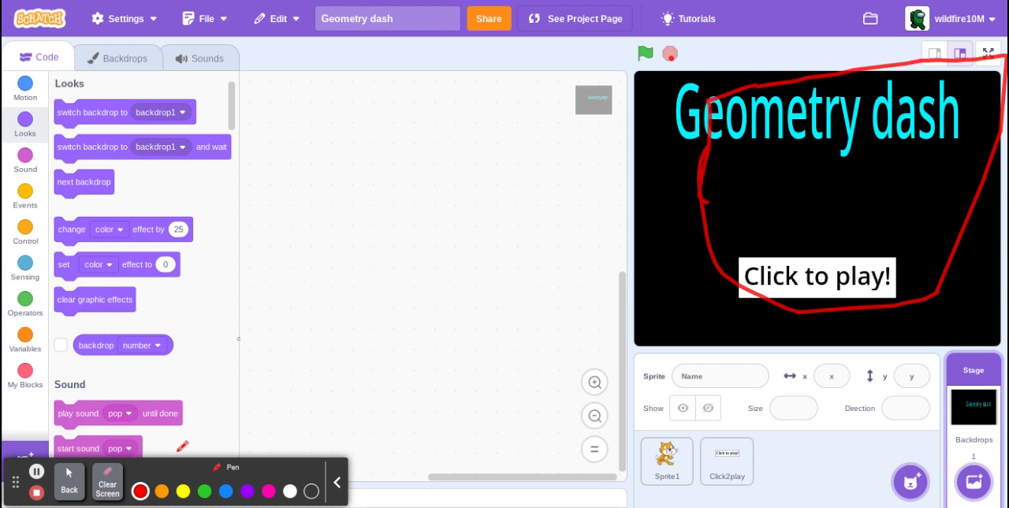
{"action": "left_click", "coordinate": [107, 489]}
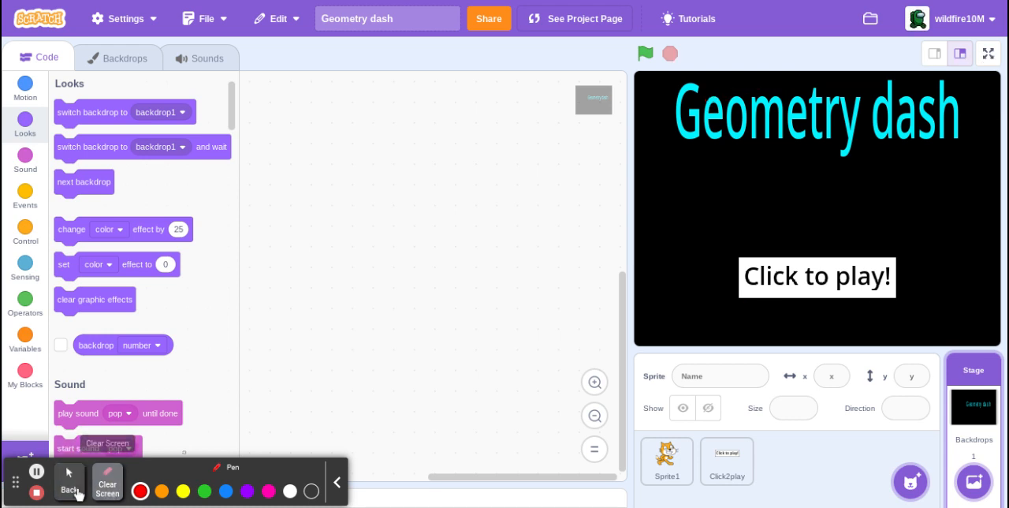
{"action": "left_click", "coordinate": [70, 480]}
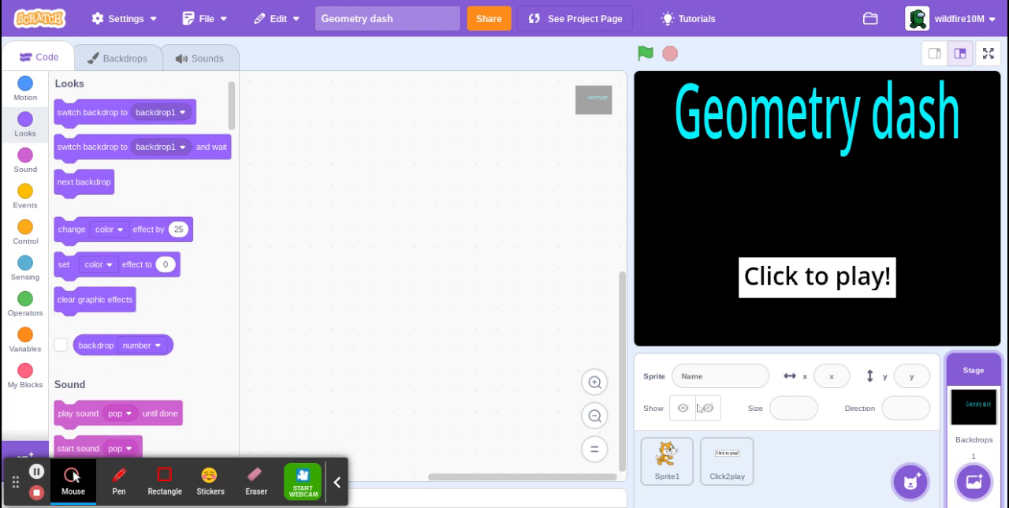
Open the stage's backdrop1 for editing and choose the Fill tool.
{"action": "left_click", "coordinate": [116, 63]}
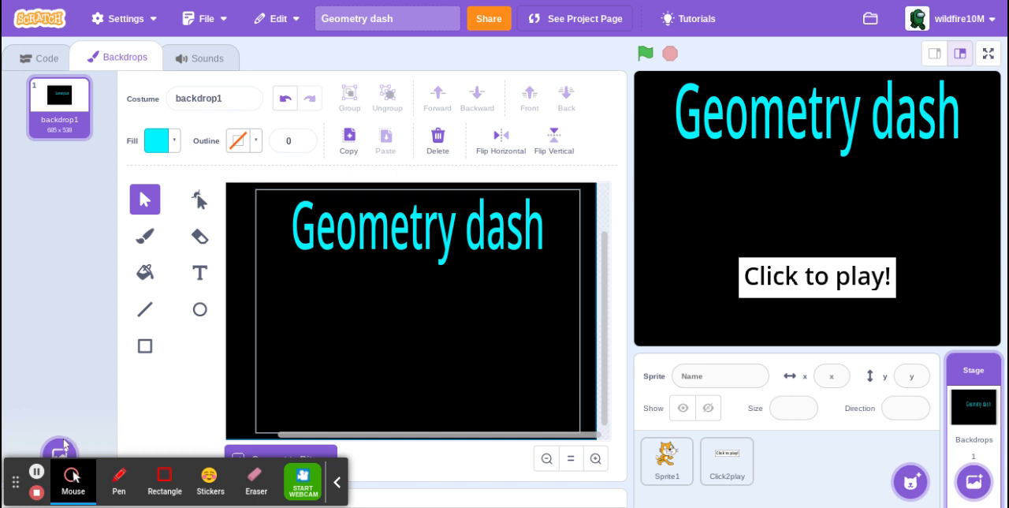
{"action": "mouse_move", "coordinate": [71, 446]}
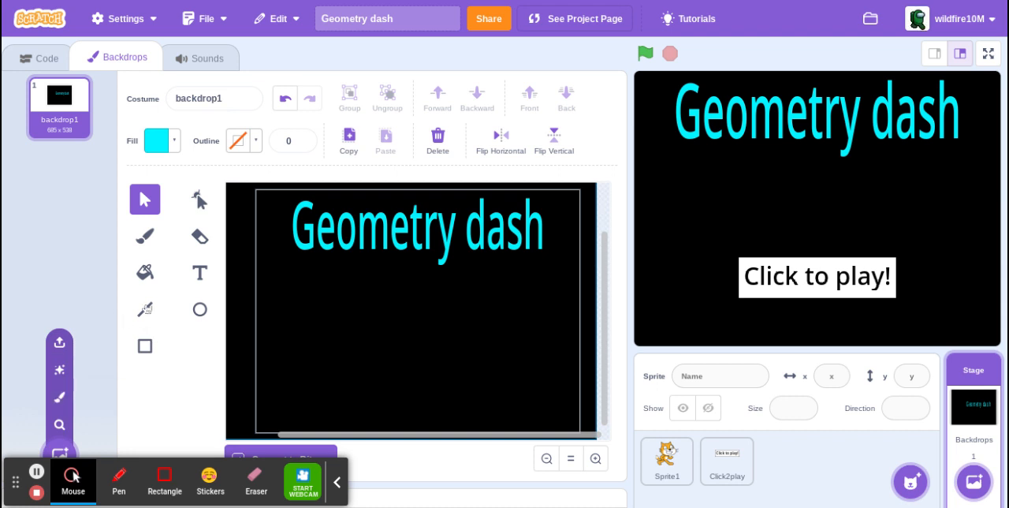
{"action": "left_click", "coordinate": [143, 272]}
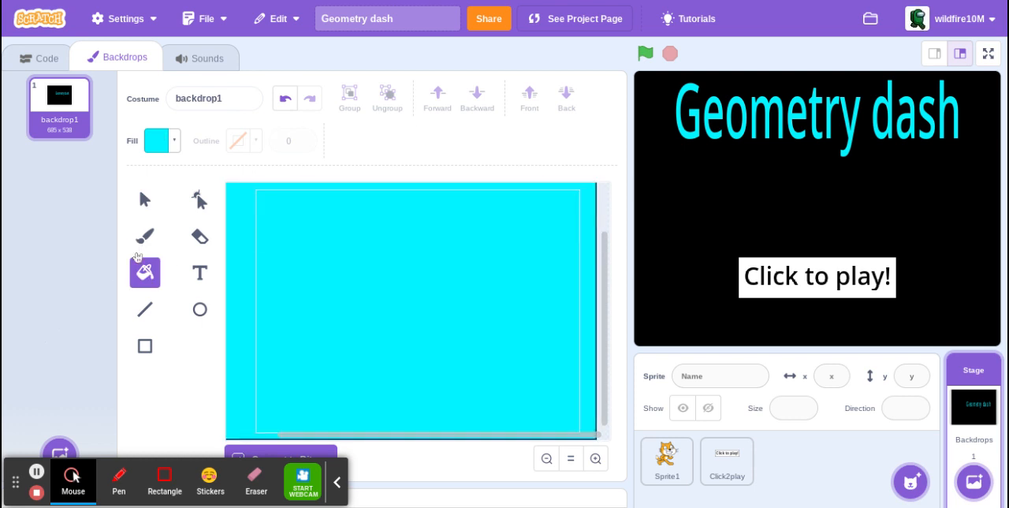
{"action": "left_click", "coordinate": [154, 142]}
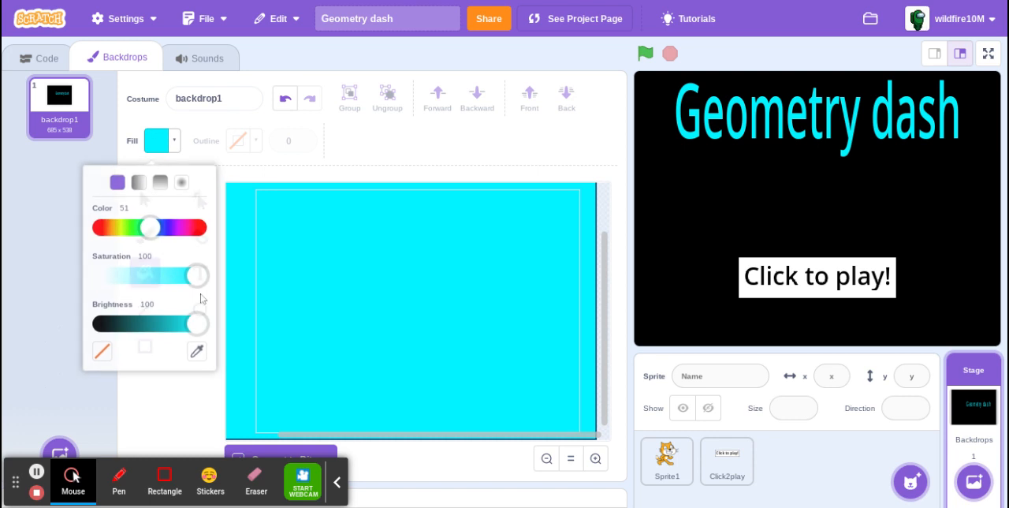
{"action": "left_click_drag", "start_coordinate": [201, 319], "coordinate": [64, 318]}
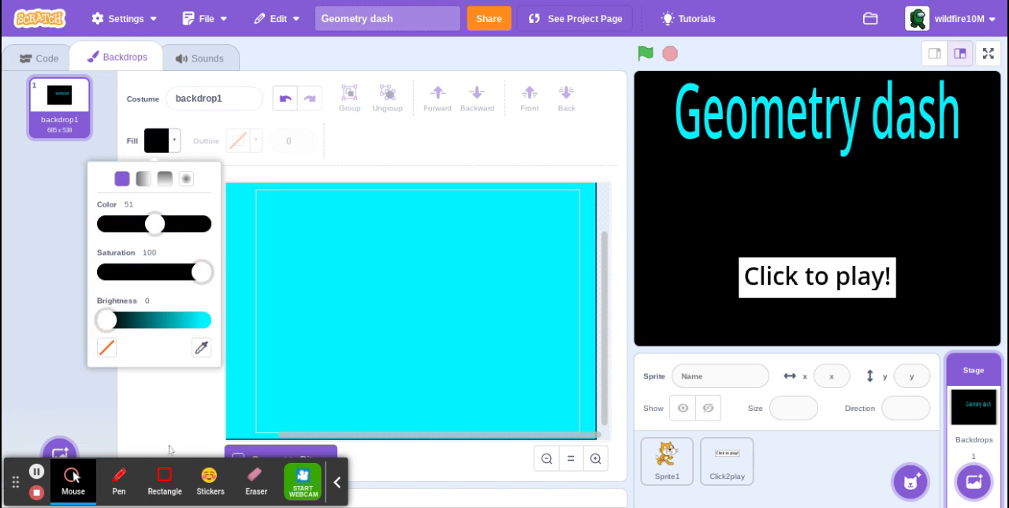
{"action": "left_click", "coordinate": [319, 325]}
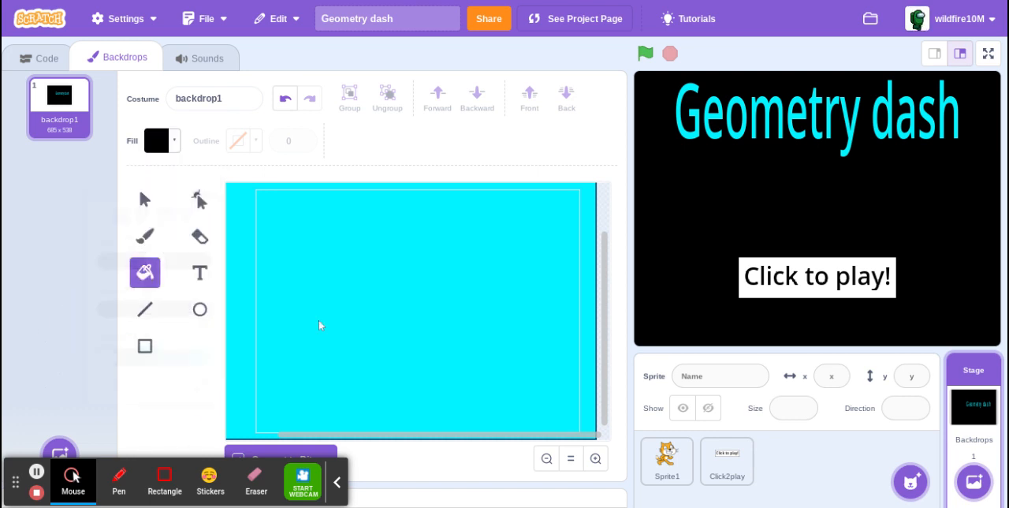
{"action": "left_click", "coordinate": [282, 96]}
{"action": "left_click", "coordinate": [391, 235]}
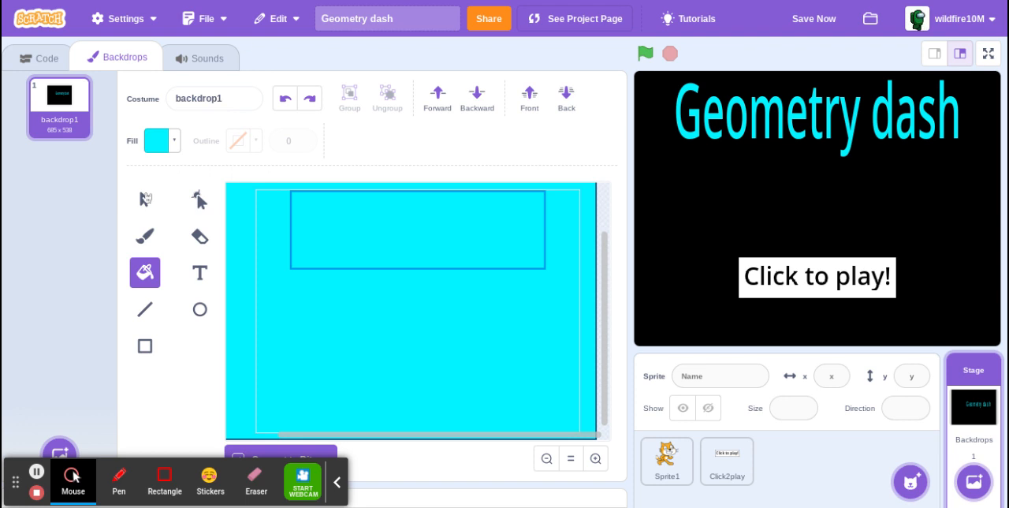
{"action": "key", "text": "ctrl+z"}
Recolour the Geometry dash title text to black by setting its fill brightness to 0.
{"action": "double_click", "coordinate": [373, 218]}
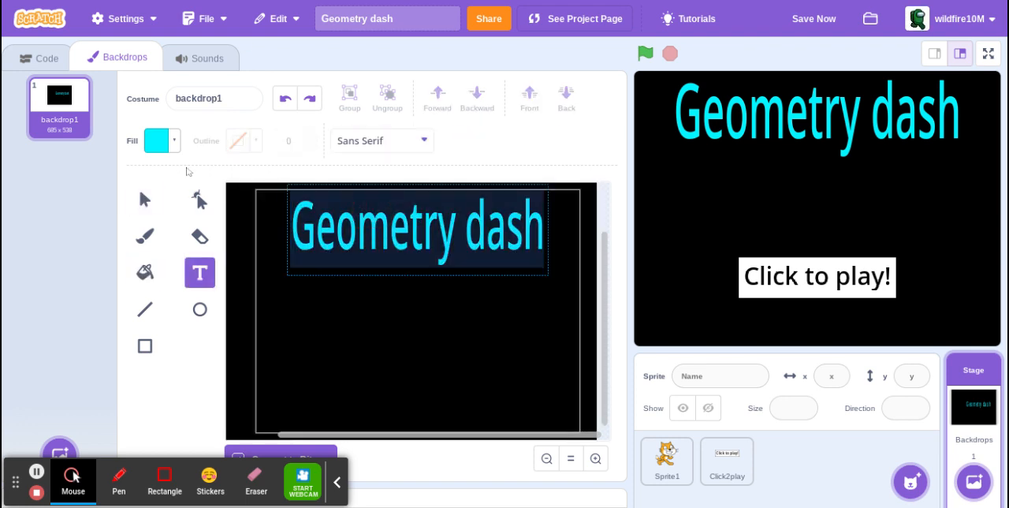
{"action": "left_click", "coordinate": [168, 137]}
{"action": "left_click_drag", "start_coordinate": [203, 287], "coordinate": [3, 282]}
{"action": "left_click", "coordinate": [160, 383]}
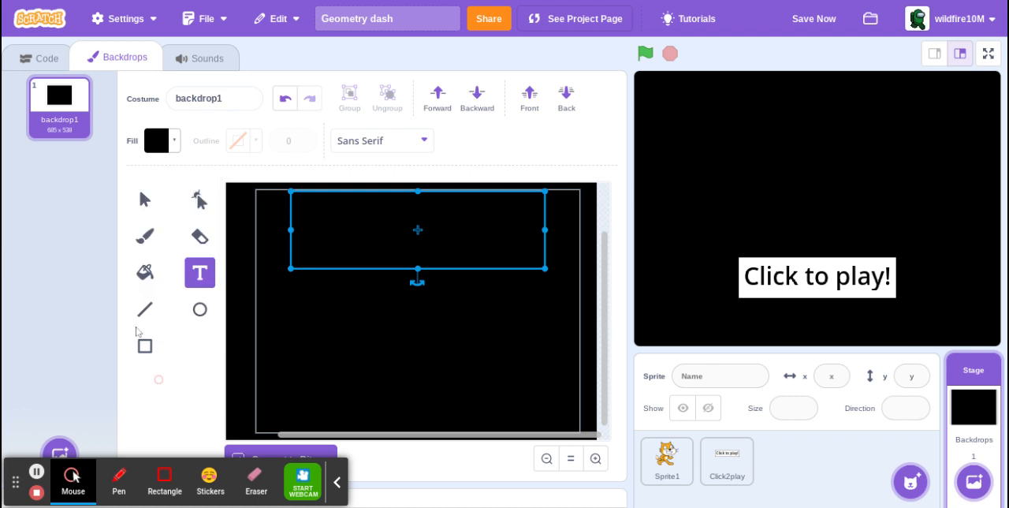
Fill the backdrop's background with sky blue at color 54, saturation 100 and brightness 100.
{"action": "left_click", "coordinate": [146, 276]}
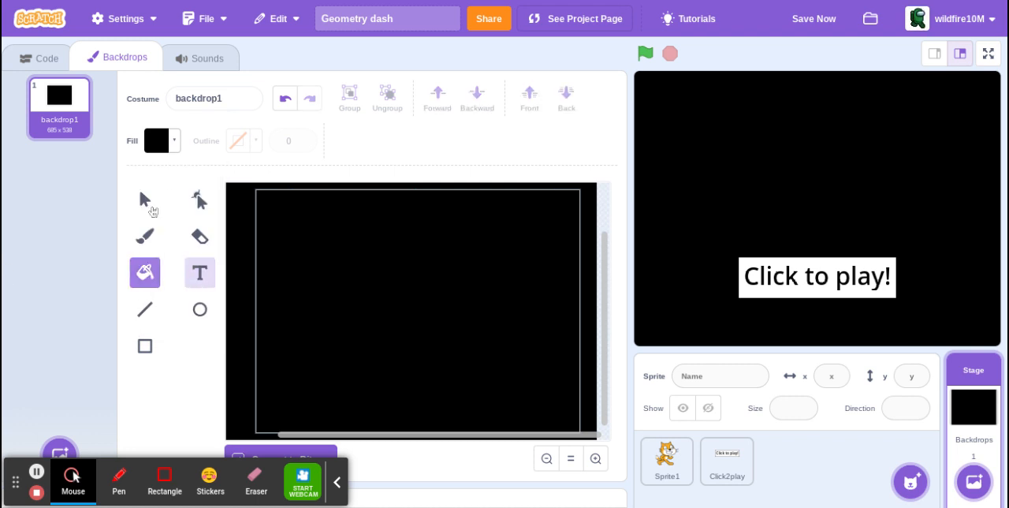
{"action": "left_click", "coordinate": [167, 152]}
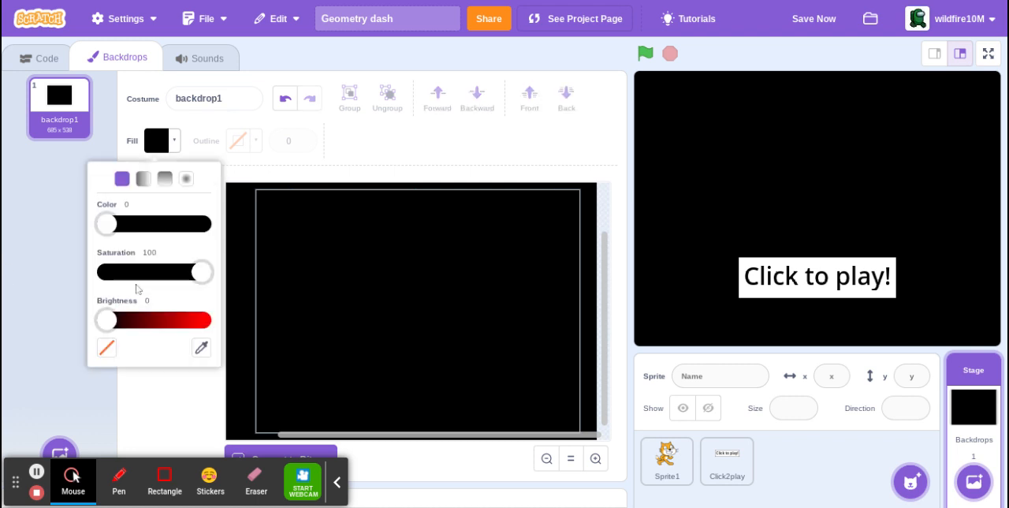
{"action": "left_click_drag", "start_coordinate": [106, 319], "coordinate": [248, 331]}
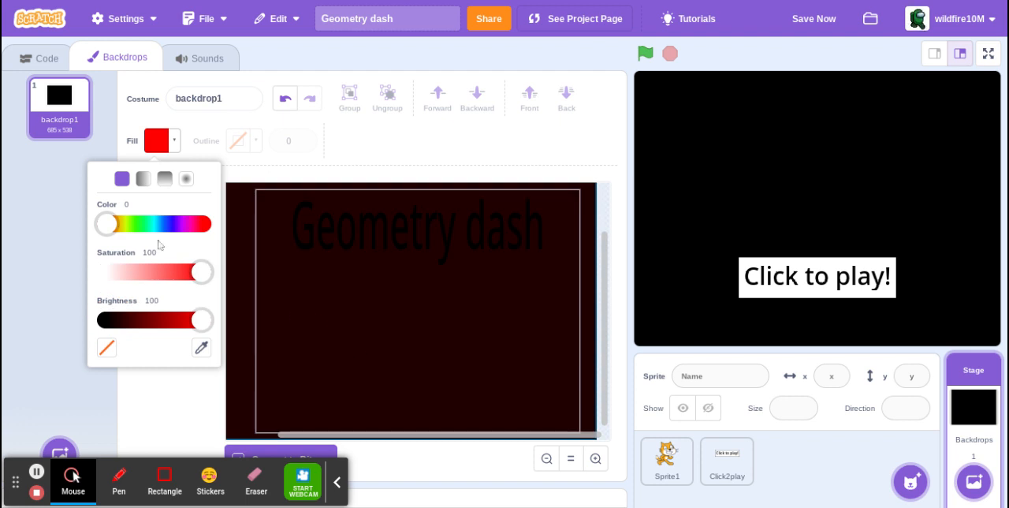
{"action": "left_click_drag", "start_coordinate": [118, 228], "coordinate": [157, 230]}
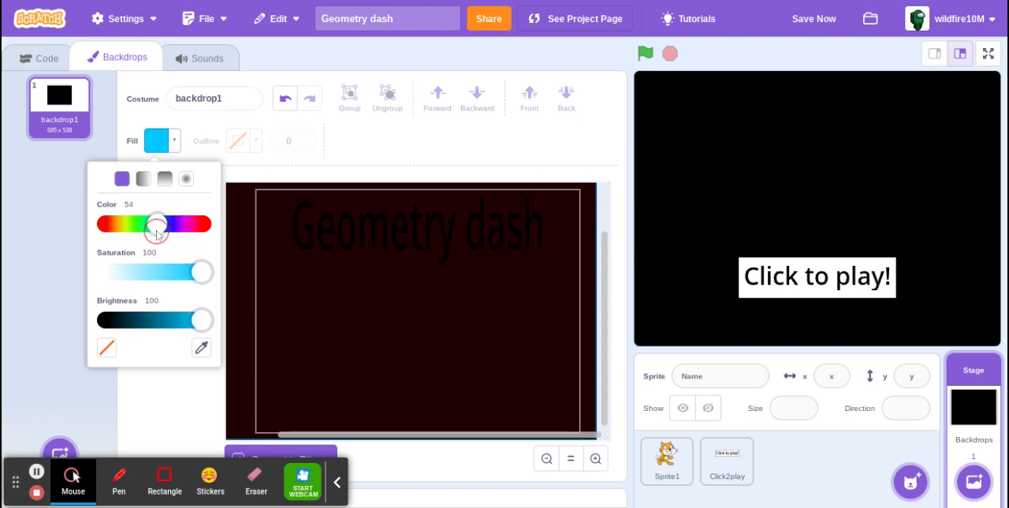
{"action": "left_click", "coordinate": [172, 392]}
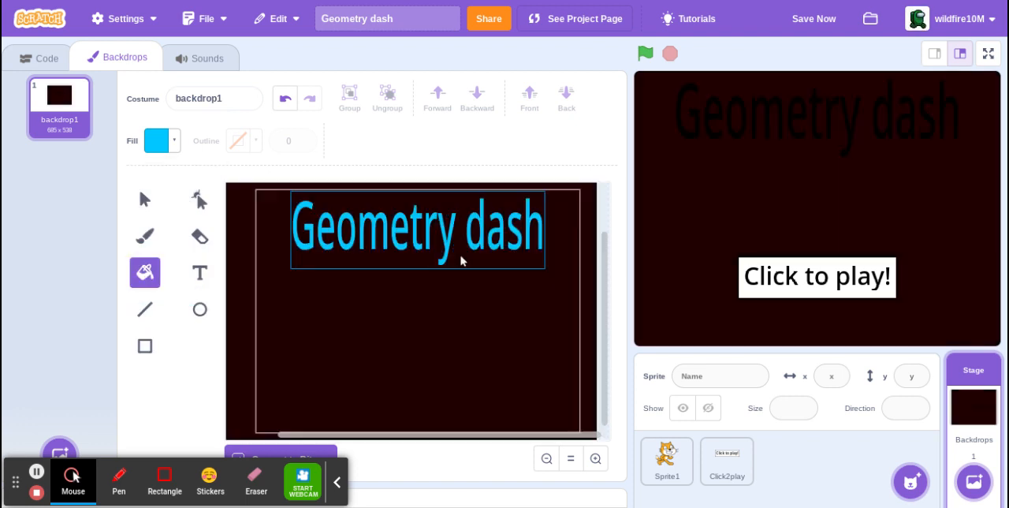
{"action": "left_click", "coordinate": [442, 302]}
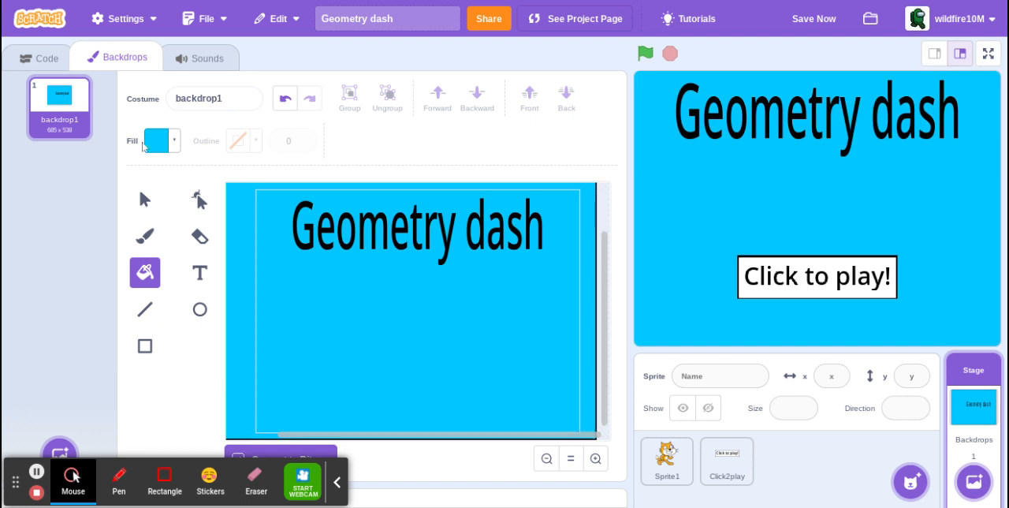
Brush a wavy, rising hill line across the backdrop's lower half in green with color 37, saturation 100 and brightness 68.
{"action": "left_click", "coordinate": [152, 245]}
{"action": "left_click", "coordinate": [157, 140]}
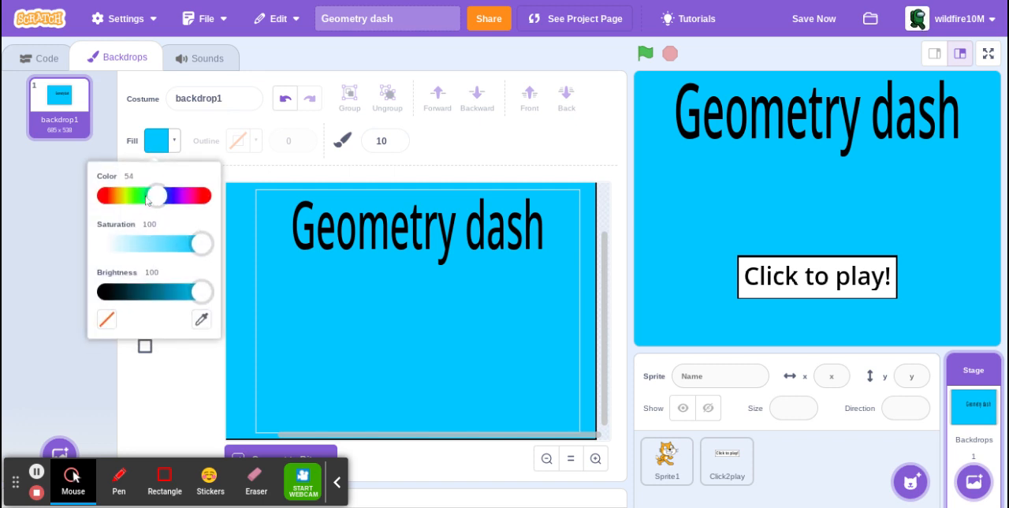
{"action": "left_click_drag", "start_coordinate": [147, 201], "coordinate": [139, 204]}
{"action": "left_click", "coordinate": [136, 356]}
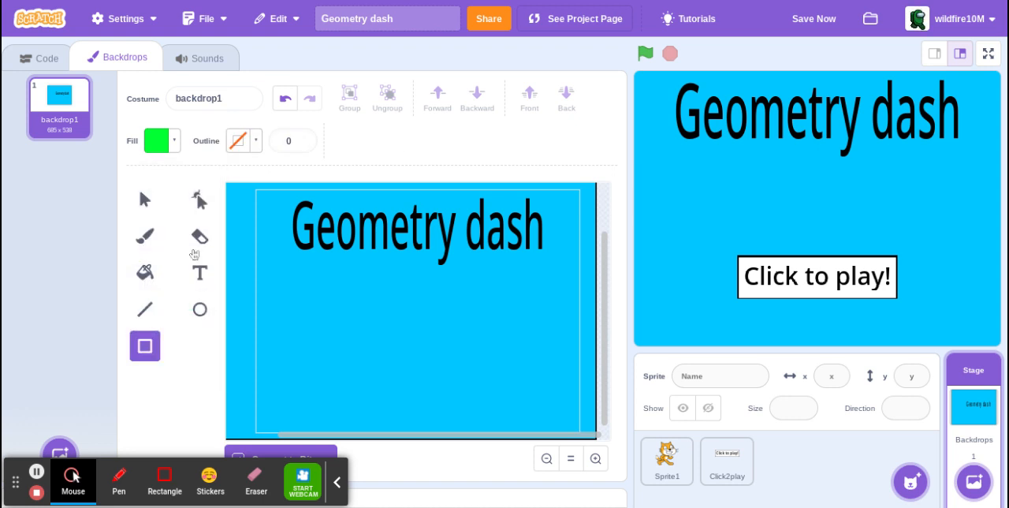
{"action": "left_click", "coordinate": [149, 141]}
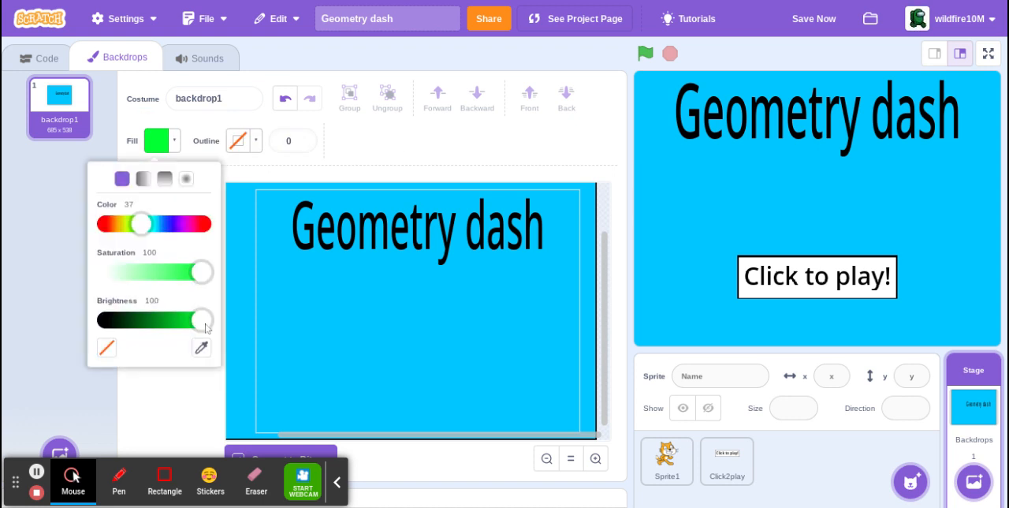
{"action": "left_click_drag", "start_coordinate": [205, 327], "coordinate": [175, 329]}
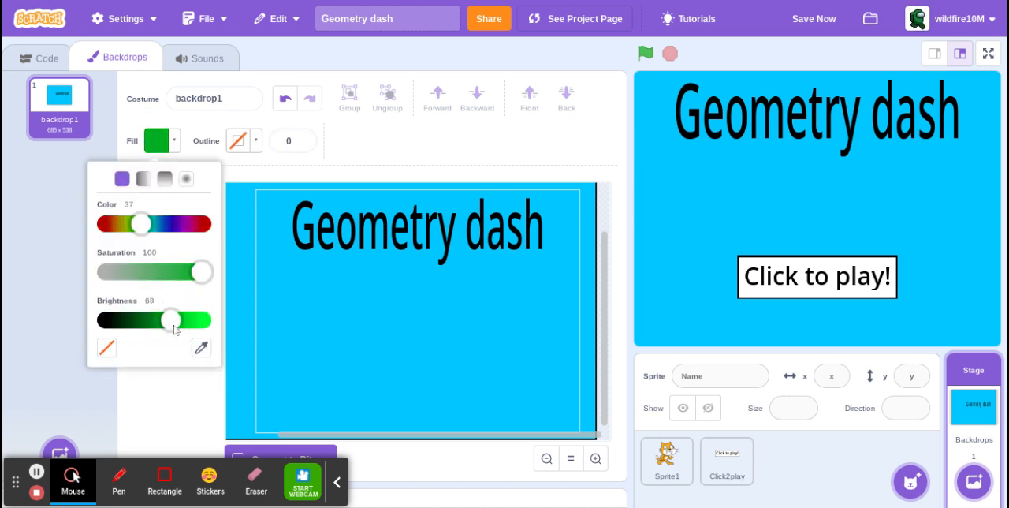
{"action": "left_click", "coordinate": [190, 382]}
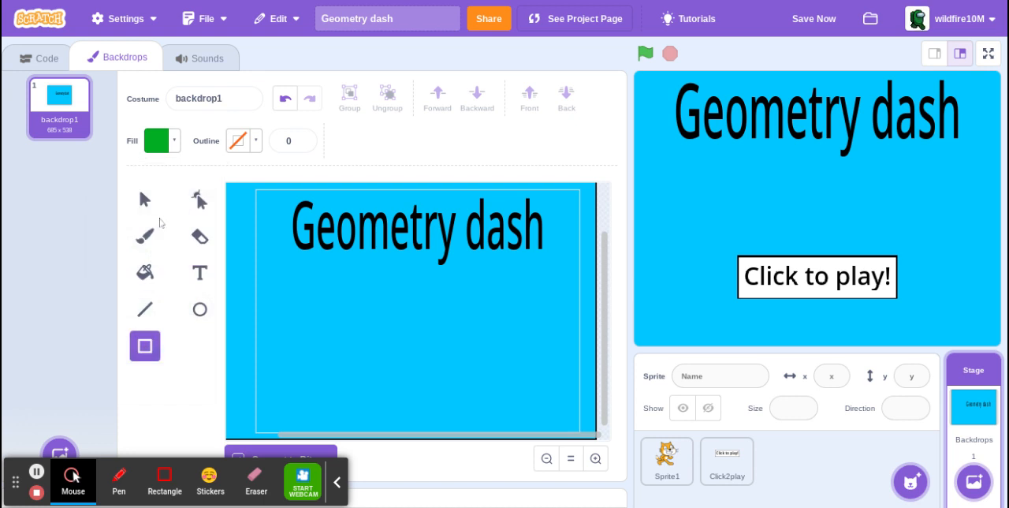
{"action": "key", "text": "b"}
{"action": "scroll", "coordinate": [321, 331], "scroll_direction": "left", "scroll_amount": 1}
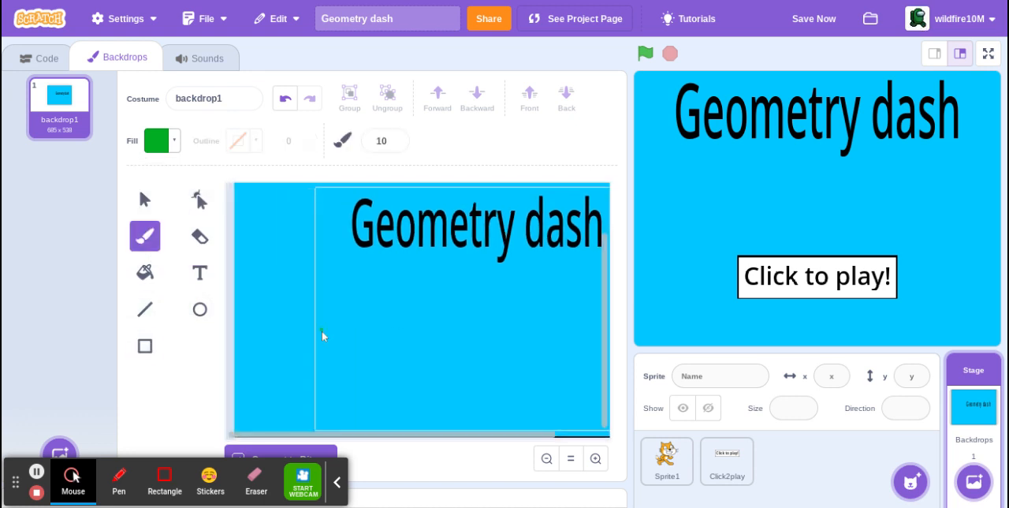
{"action": "scroll", "coordinate": [321, 330], "scroll_direction": "right", "scroll_amount": 1}
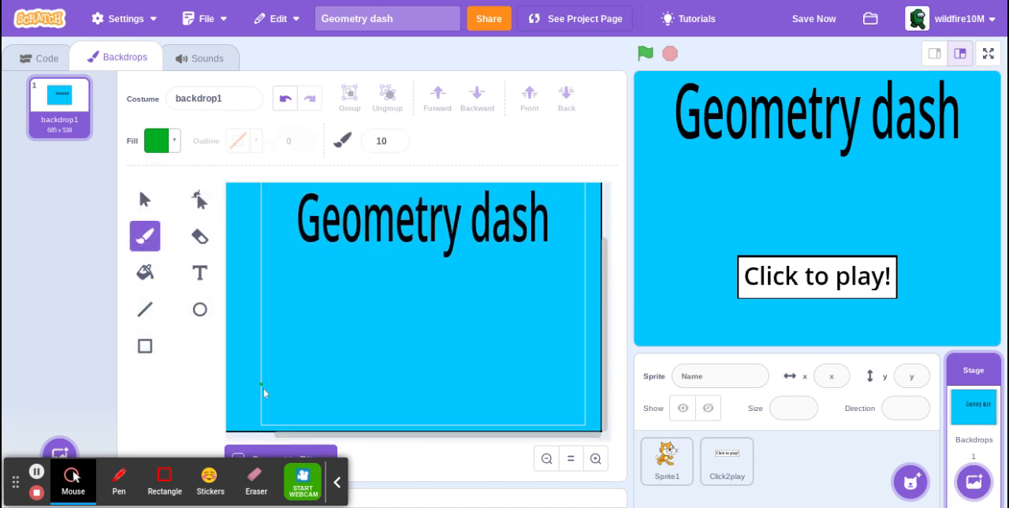
{"action": "mouse_move", "coordinate": [263, 388]}
{"action": "left_mouse_down"}
{"action": "mouse_move", "coordinate": [307, 365]}
{"action": "mouse_move", "coordinate": [408, 353]}
{"action": "mouse_move", "coordinate": [459, 359]}
{"action": "mouse_move", "coordinate": [588, 311]}
{"action": "left_mouse_up"}
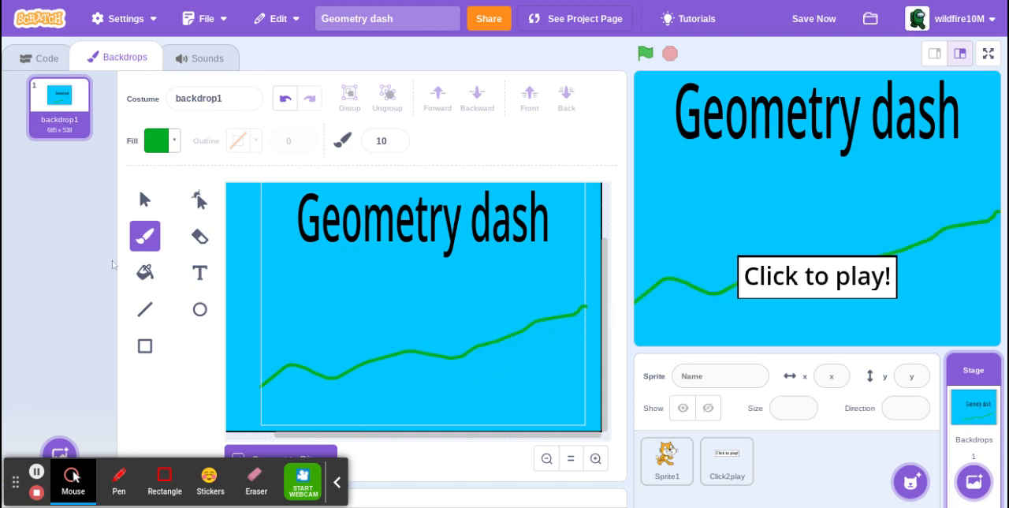
{"action": "left_click", "coordinate": [145, 285]}
{"action": "left_click", "coordinate": [499, 414]}
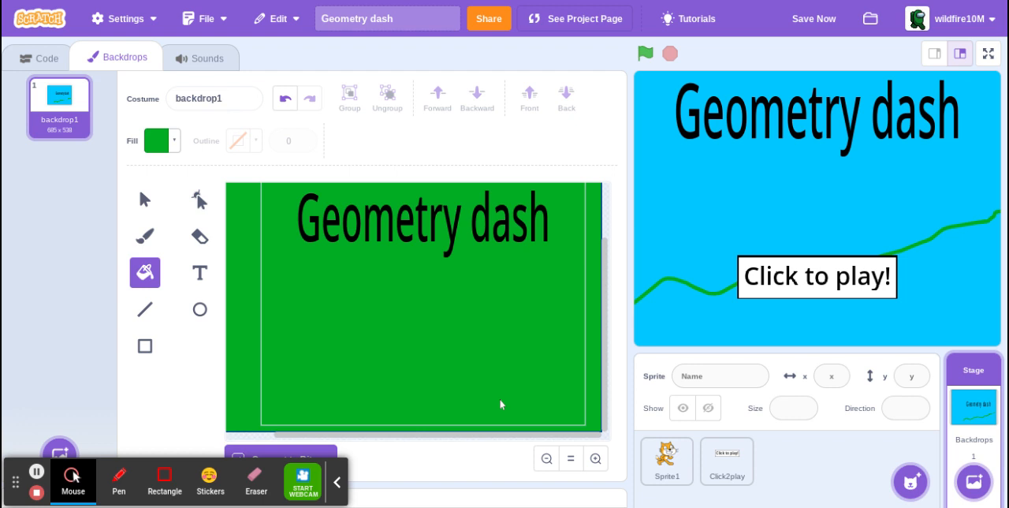
{"action": "key", "text": "ctrl+z"}
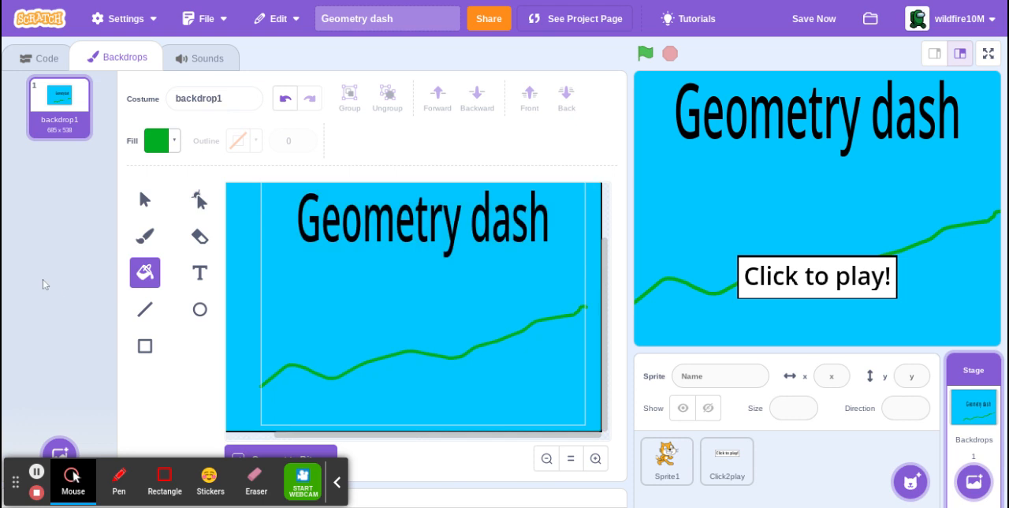
Brush a green outline from the hill line's left end around below the backdrop and up to the line's right end.
{"action": "left_click", "coordinate": [143, 241]}
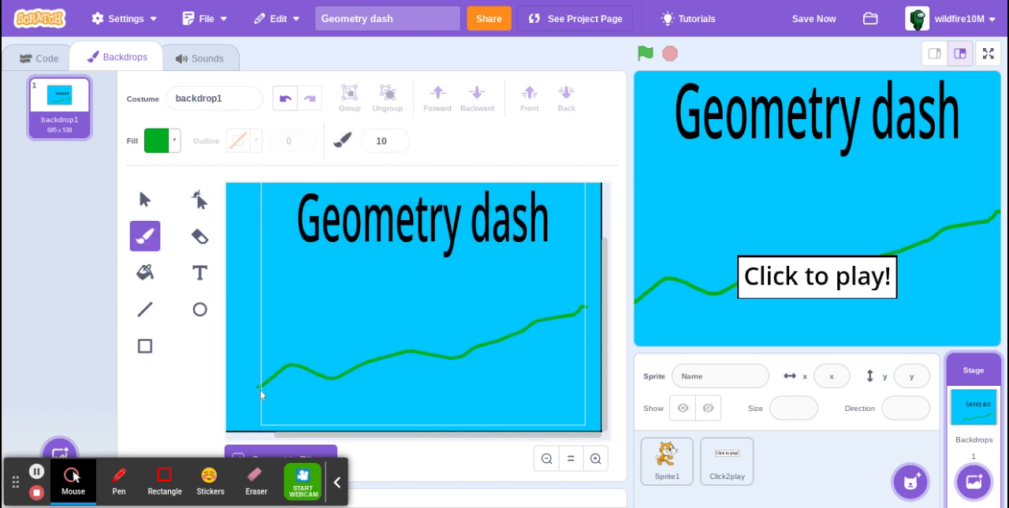
{"action": "mouse_move", "coordinate": [260, 390]}
{"action": "left_mouse_down"}
{"action": "mouse_move", "coordinate": [237, 410]}
{"action": "mouse_move", "coordinate": [221, 450]}
{"action": "mouse_move", "coordinate": [387, 466]}
{"action": "mouse_move", "coordinate": [613, 438]}
{"action": "mouse_move", "coordinate": [602, 428]}
{"action": "mouse_move", "coordinate": [600, 318]}
{"action": "mouse_move", "coordinate": [589, 309]}
{"action": "left_mouse_up"}
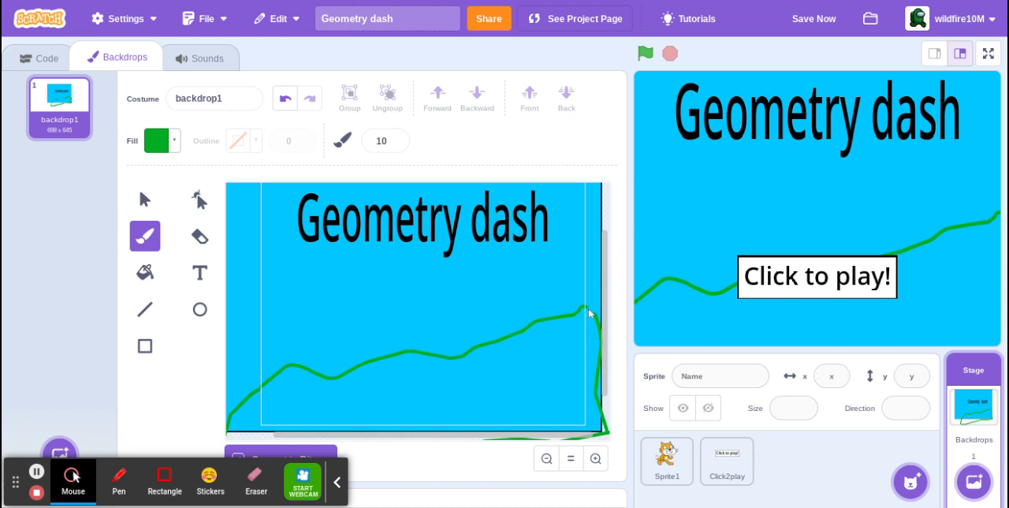
{"action": "left_click_drag", "start_coordinate": [588, 308], "coordinate": [593, 318]}
{"action": "left_click", "coordinate": [136, 271]}
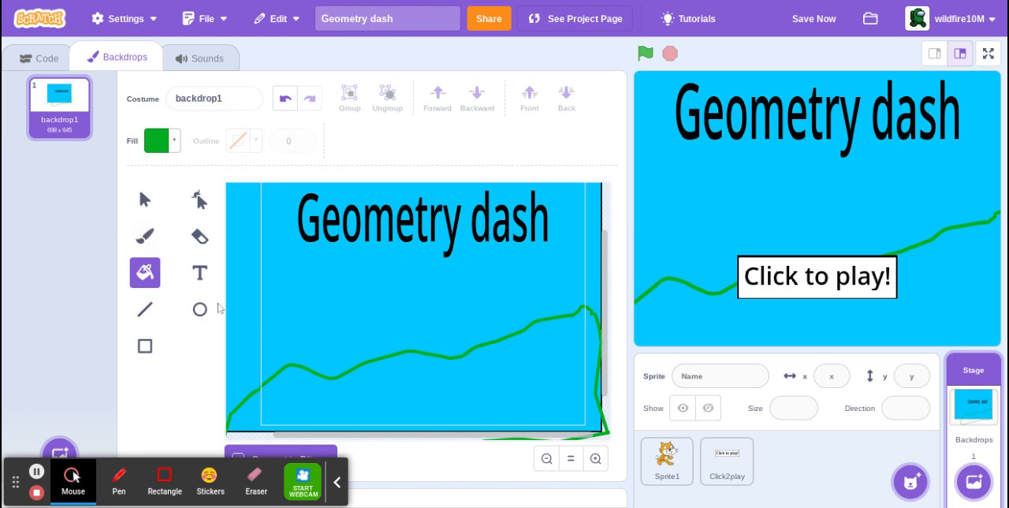
{"action": "left_click", "coordinate": [355, 389]}
{"action": "key", "text": "ctrl+z"}
Brush extra green strokes joining the outline's low point beneath the backdrop to the hill line's left end.
{"action": "left_click", "coordinate": [143, 236]}
{"action": "scroll", "coordinate": [358, 297], "scroll_direction": "down", "scroll_amount": 2}
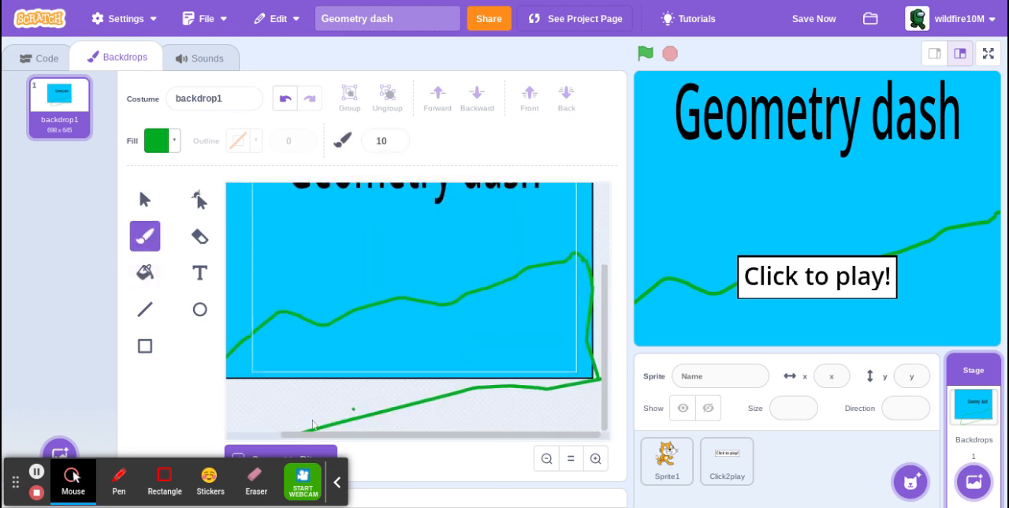
{"action": "mouse_move", "coordinate": [315, 429]}
{"action": "left_mouse_down"}
{"action": "mouse_move", "coordinate": [232, 349]}
{"action": "mouse_move", "coordinate": [322, 449]}
{"action": "left_mouse_up"}
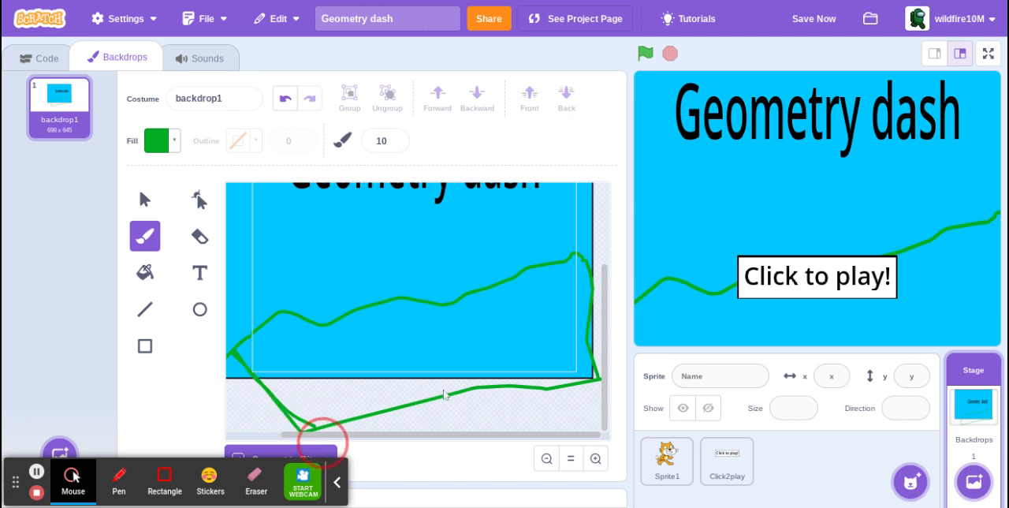
{"action": "left_click", "coordinate": [255, 349]}
{"action": "left_click", "coordinate": [145, 272]}
{"action": "left_click", "coordinate": [436, 348]}
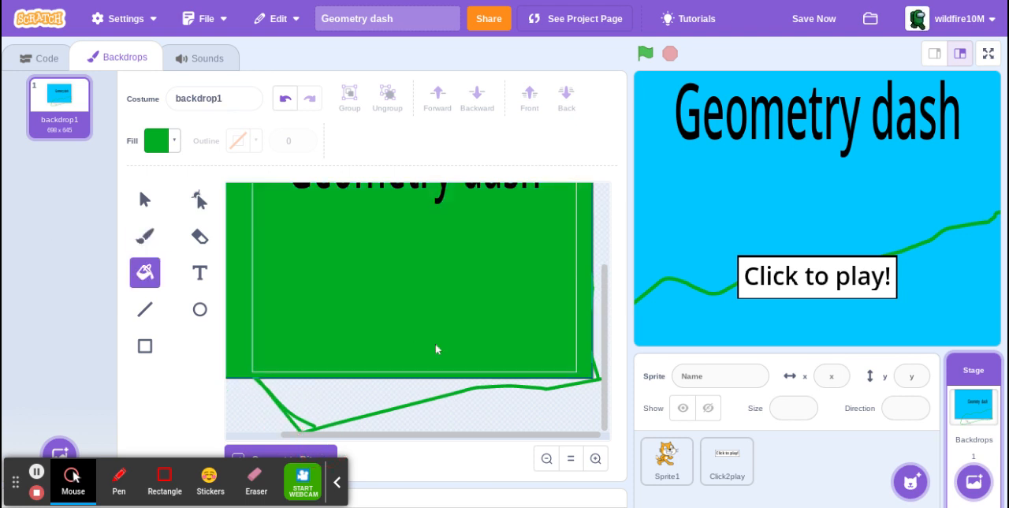
{"action": "scroll", "coordinate": [438, 384], "scroll_direction": "up", "scroll_amount": 2}
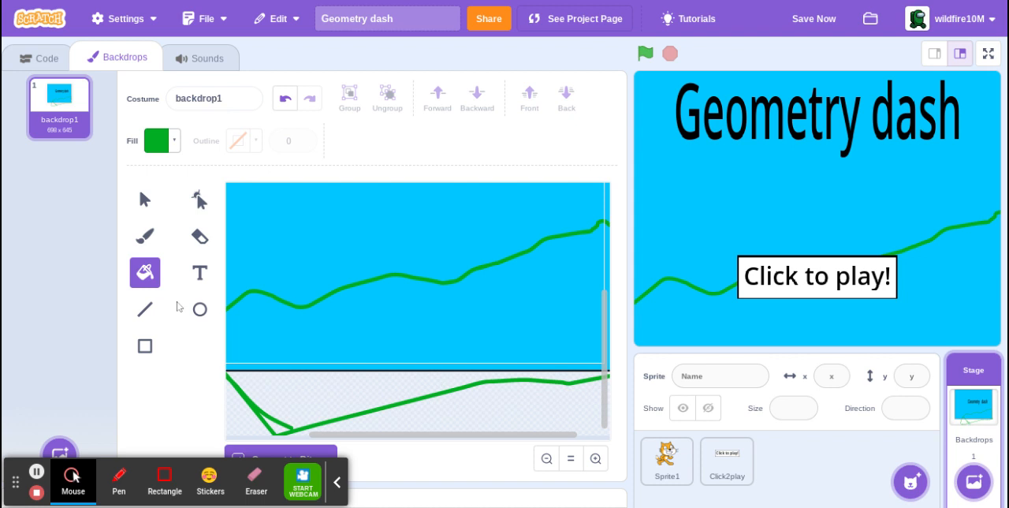
Draw a thin, wide green rectangle without an outline along the backdrop's lower edge.
{"action": "left_click", "coordinate": [146, 248]}
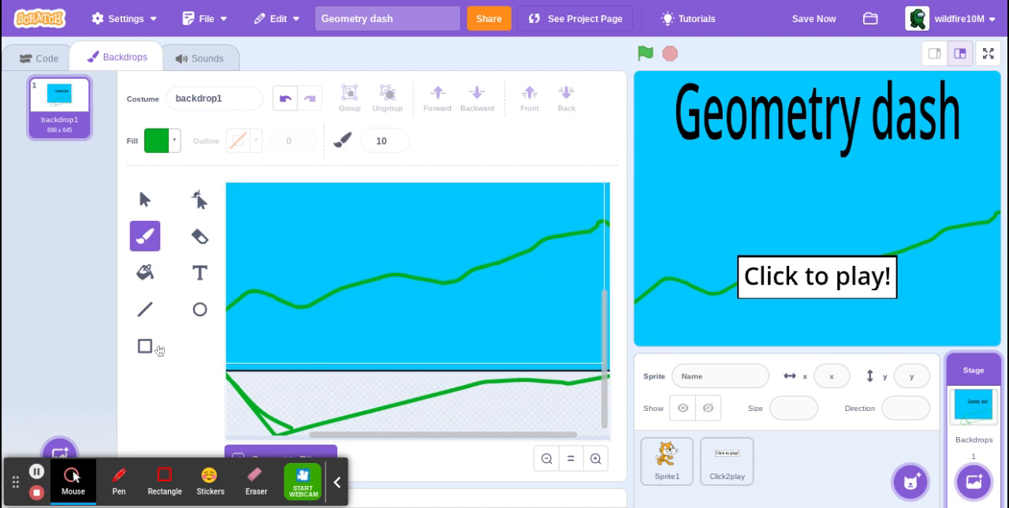
{"action": "left_click", "coordinate": [145, 347]}
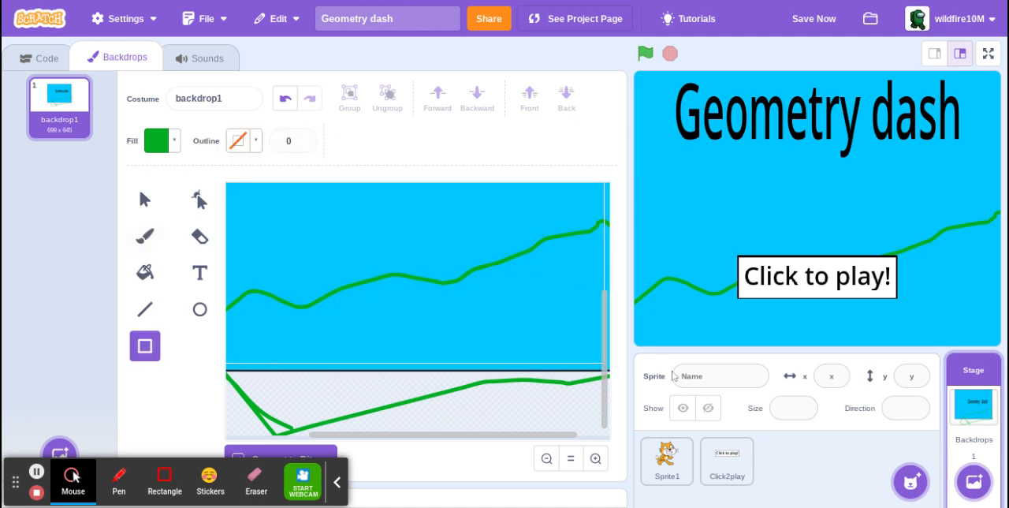
{"action": "left_click_drag", "start_coordinate": [270, 360], "coordinate": [654, 380]}
{"action": "scroll", "coordinate": [479, 344], "scroll_direction": "down", "scroll_amount": 3}
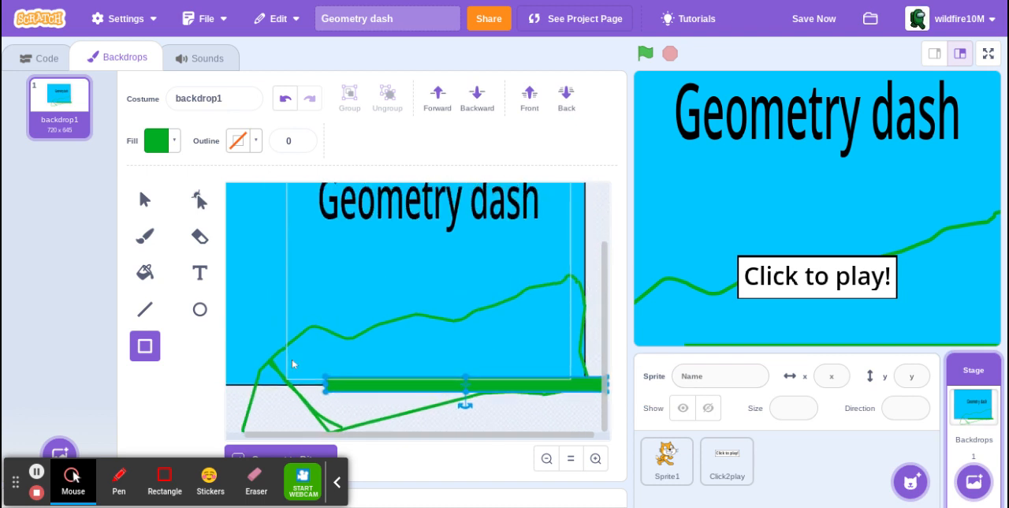
Stretch the thin green rectangle's left end past the backdrop's left edge so it spans the full width.
{"action": "left_click_drag", "start_coordinate": [326, 386], "coordinate": [173, 383]}
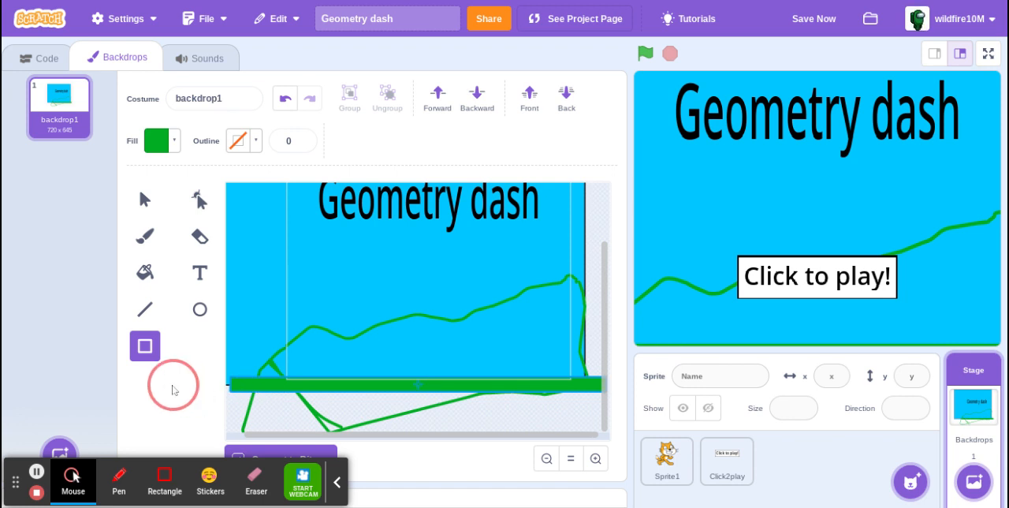
{"action": "left_click", "coordinate": [149, 268]}
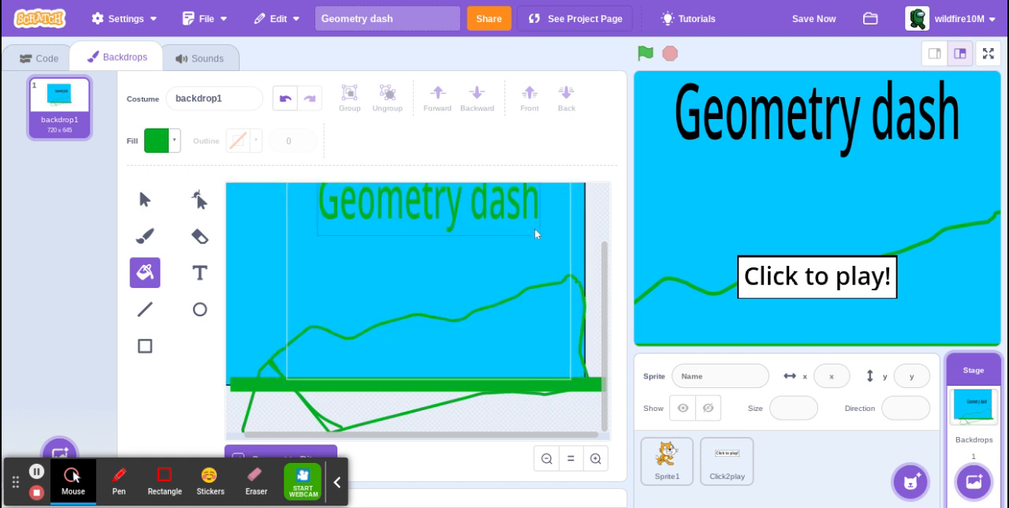
Resize the blue sky rectangle on all four sides so its edges match the visible stage frame.
{"action": "left_click", "coordinate": [149, 202]}
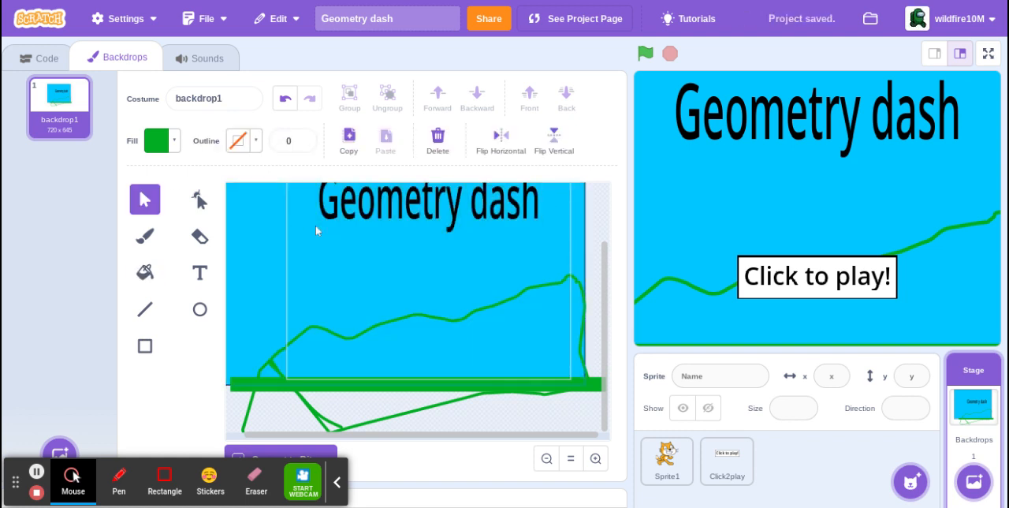
{"action": "left_click", "coordinate": [347, 255]}
{"action": "mouse_move", "coordinate": [347, 256]}
{"action": "left_mouse_down"}
{"action": "mouse_move", "coordinate": [467, 262]}
{"action": "mouse_move", "coordinate": [386, 276]}
{"action": "mouse_move", "coordinate": [400, 319]}
{"action": "mouse_move", "coordinate": [394, 308]}
{"action": "left_mouse_up"}
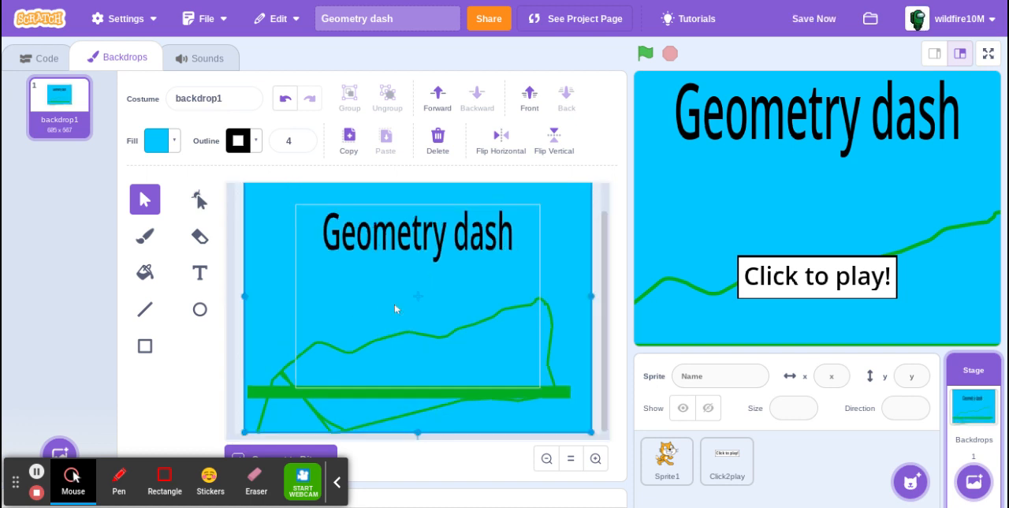
{"action": "left_click_drag", "start_coordinate": [246, 298], "coordinate": [297, 310]}
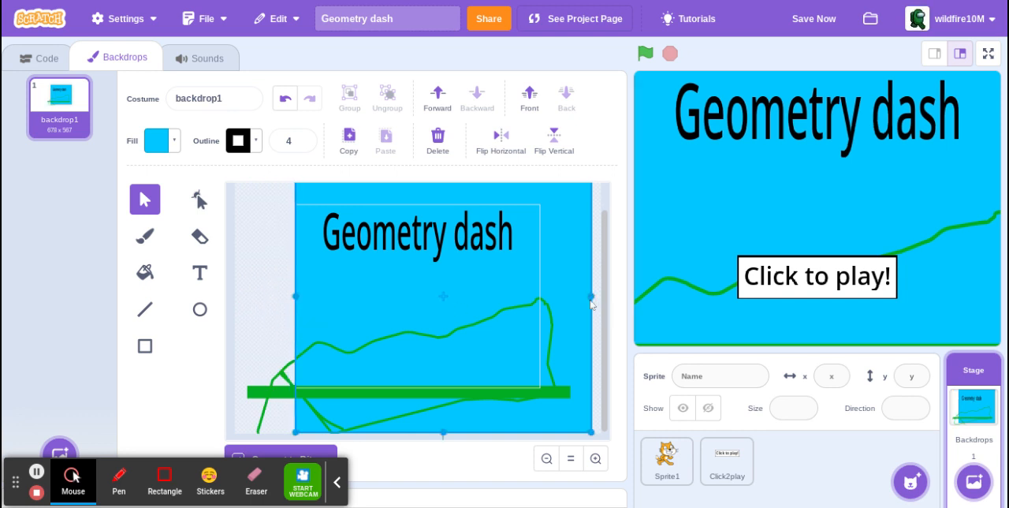
{"action": "left_click_drag", "start_coordinate": [592, 300], "coordinate": [542, 318]}
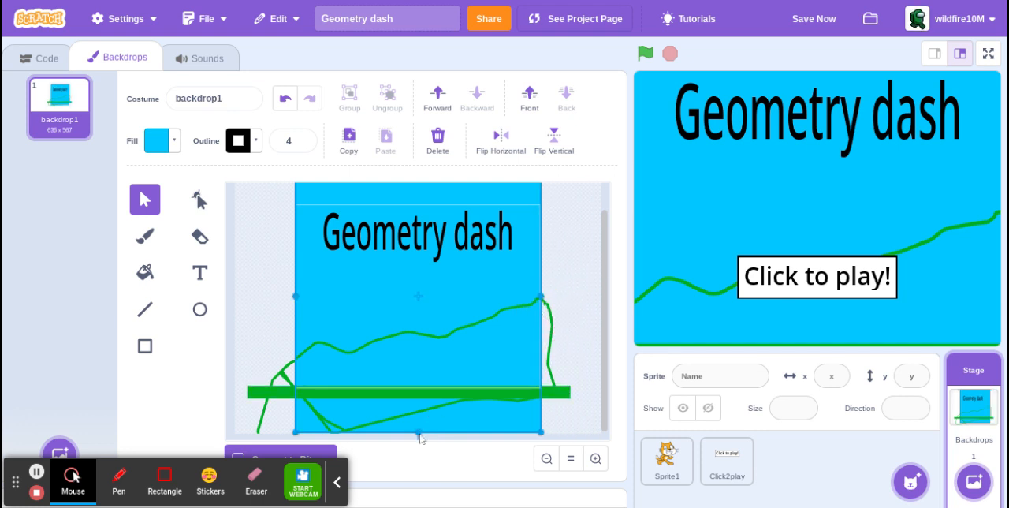
{"action": "left_click_drag", "start_coordinate": [420, 438], "coordinate": [396, 395]}
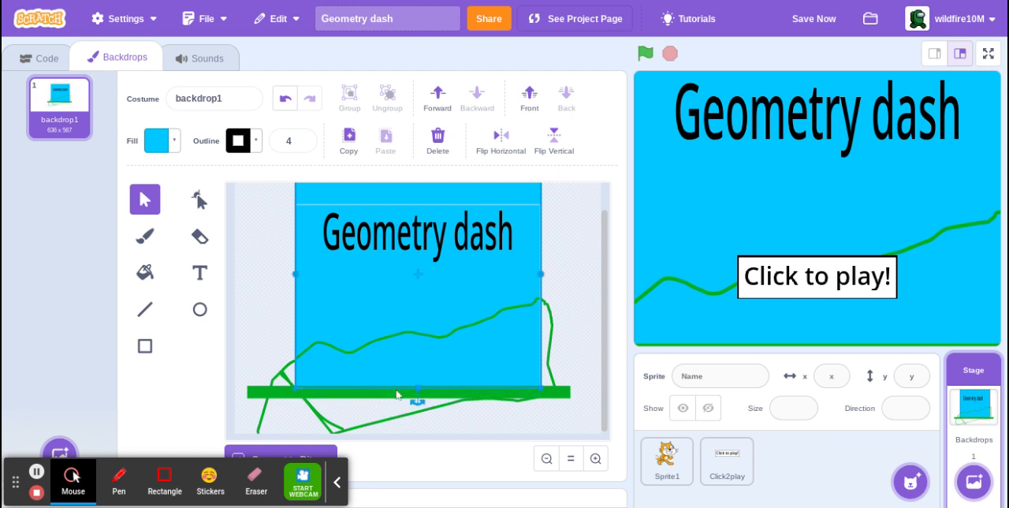
{"action": "scroll", "coordinate": [428, 260], "scroll_direction": "up", "scroll_amount": 1}
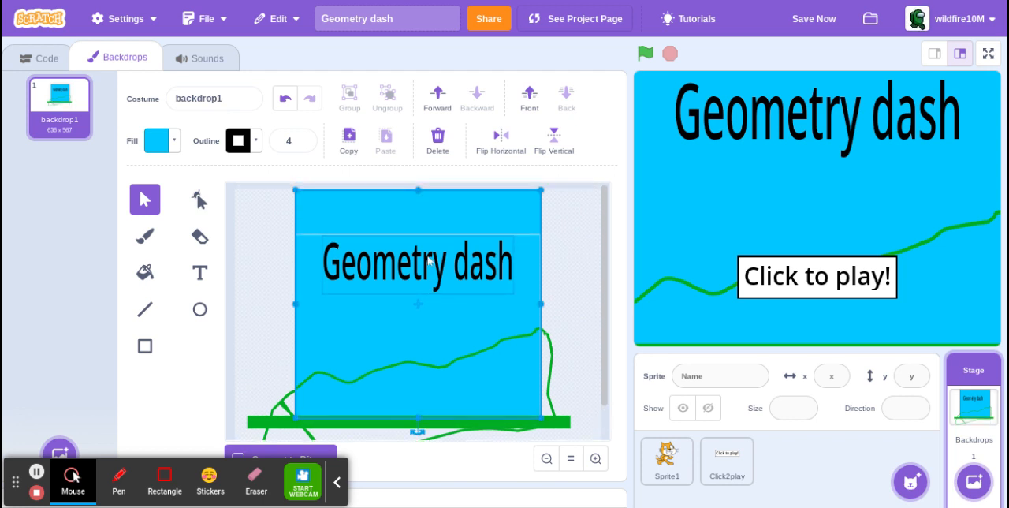
{"action": "left_click_drag", "start_coordinate": [419, 187], "coordinate": [414, 230]}
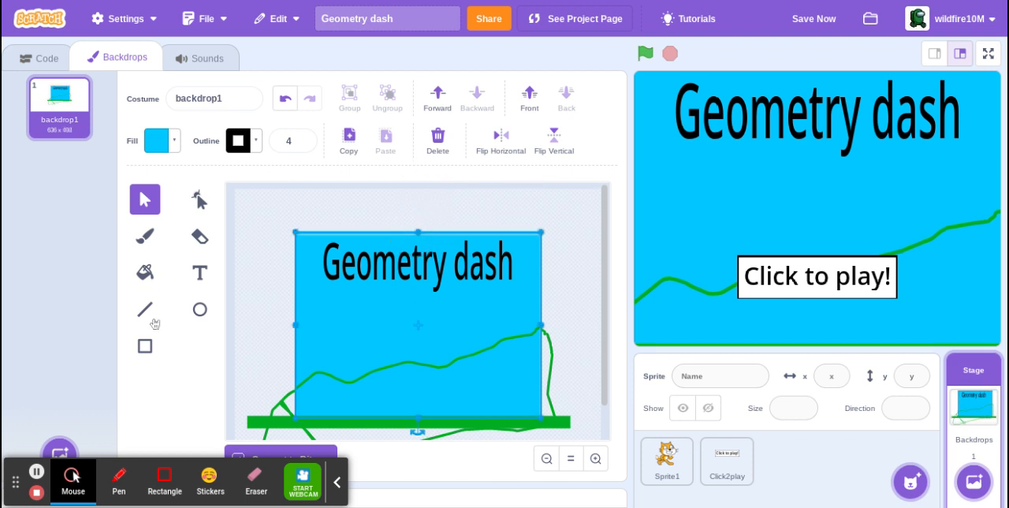
Set the Fill tool to green with color 35, saturation 100 and brightness 73, and try to fill the area below the hill line.
{"action": "left_click", "coordinate": [145, 272]}
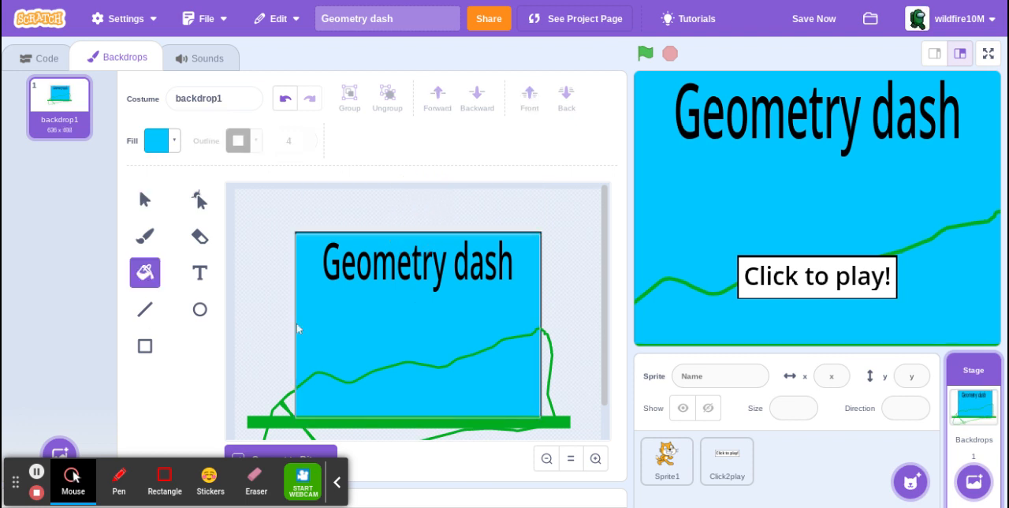
{"action": "left_click", "coordinate": [161, 141]}
{"action": "left_click_drag", "start_coordinate": [158, 226], "coordinate": [140, 224]}
{"action": "left_click_drag", "start_coordinate": [199, 328], "coordinate": [178, 320]}
{"action": "left_click", "coordinate": [413, 378]}
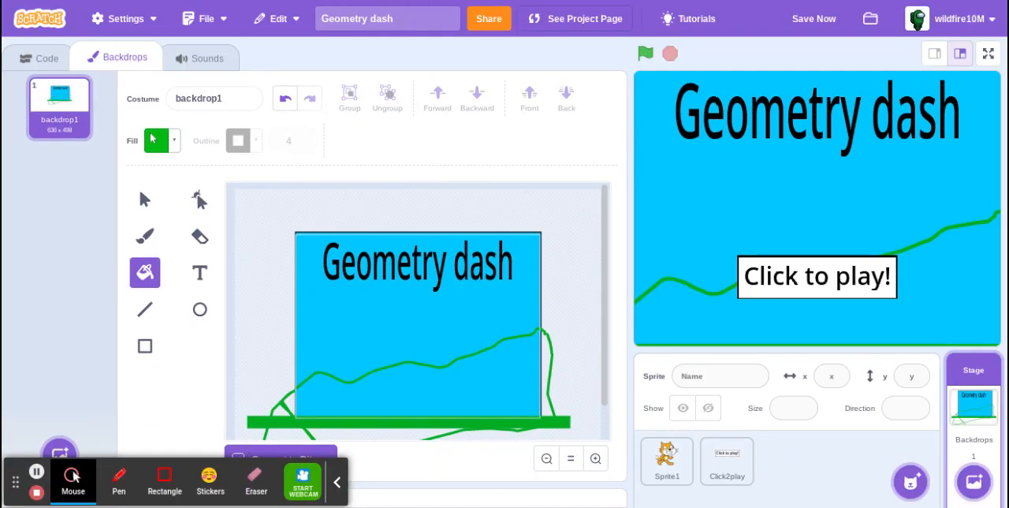
Sample the hill line's green as the fill color, with color 37, saturation 100 and brightness 68.
{"action": "left_click", "coordinate": [154, 139]}
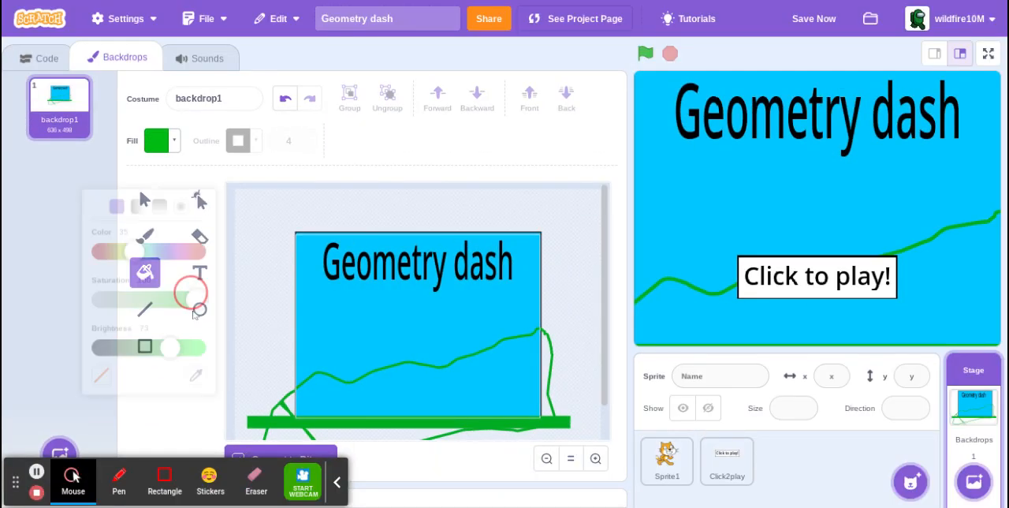
{"action": "left_click", "coordinate": [197, 348]}
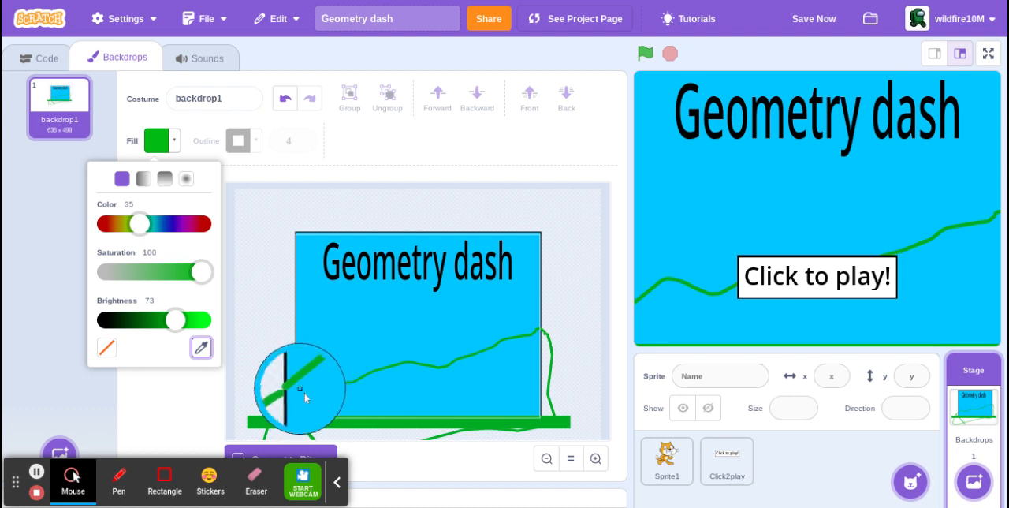
{"action": "left_click", "coordinate": [299, 385]}
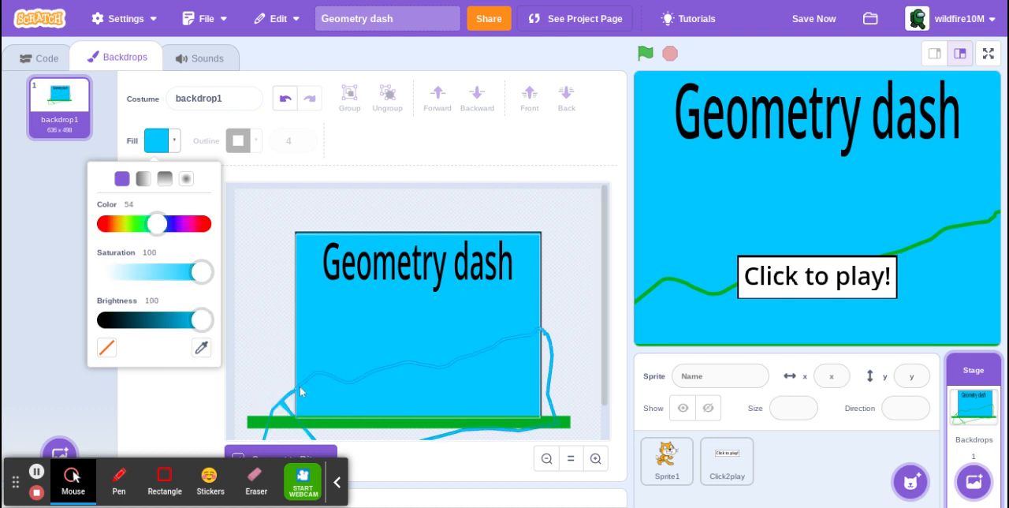
{"action": "left_click", "coordinate": [201, 348]}
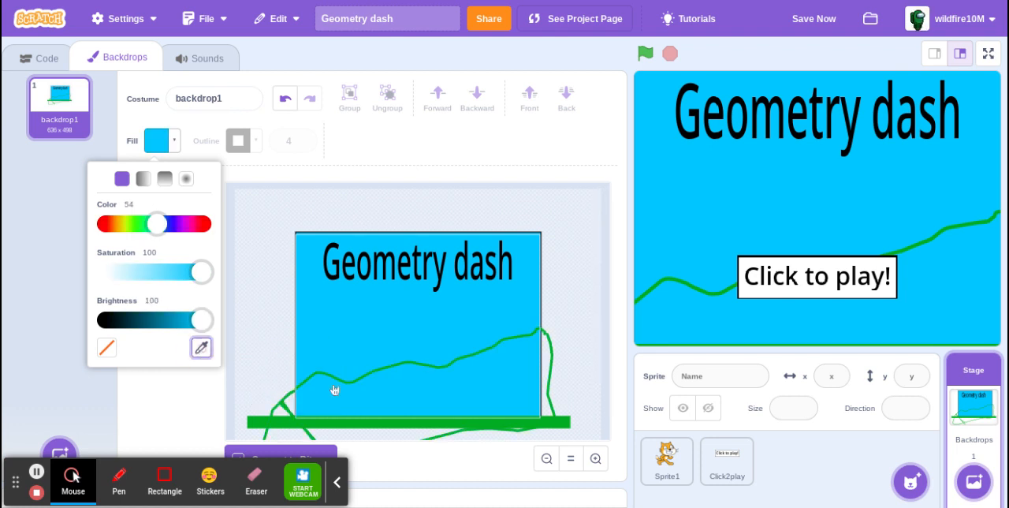
{"action": "left_click", "coordinate": [333, 377]}
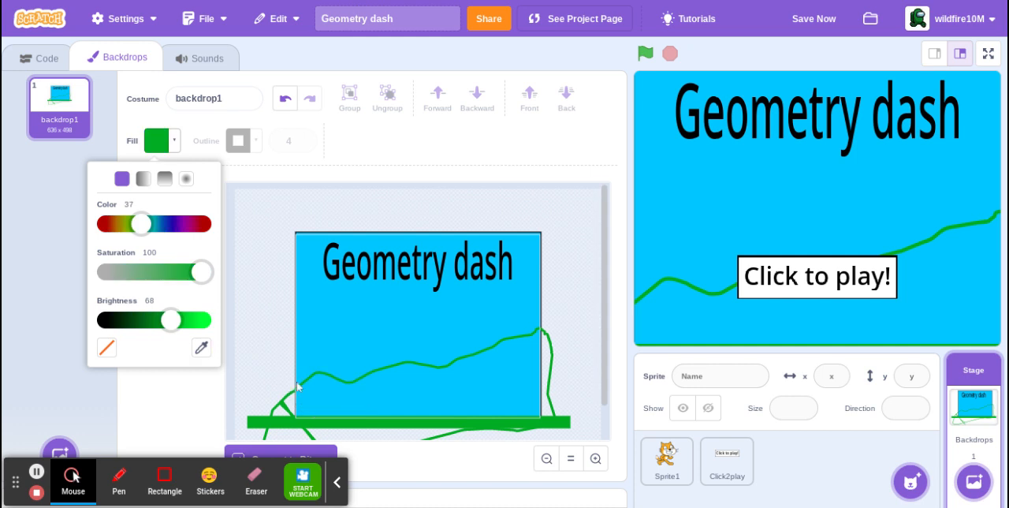
{"action": "left_click", "coordinate": [206, 383]}
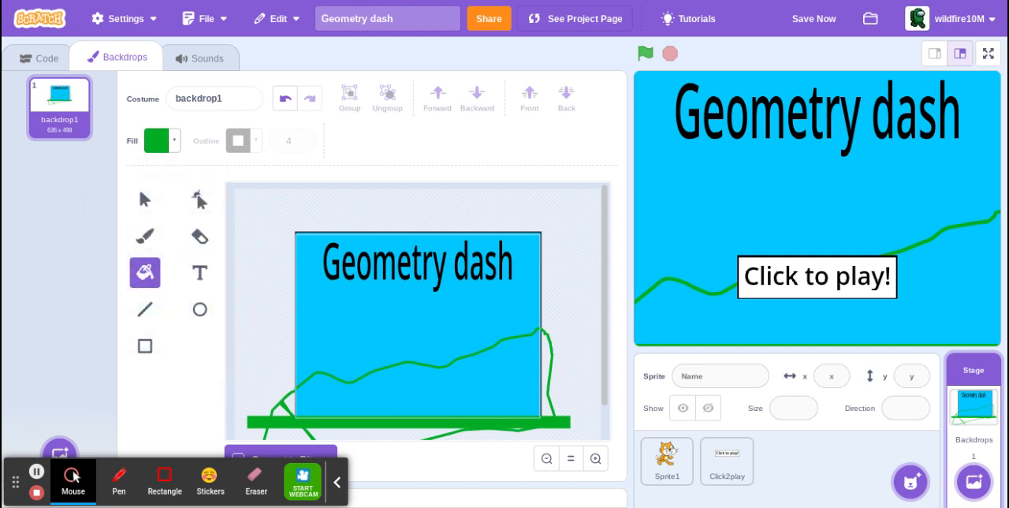
Brush a nearly straight green line, size 10, just above the sky rectangle's bottom edge, from its left corner past its right side.
{"action": "left_click", "coordinate": [145, 211]}
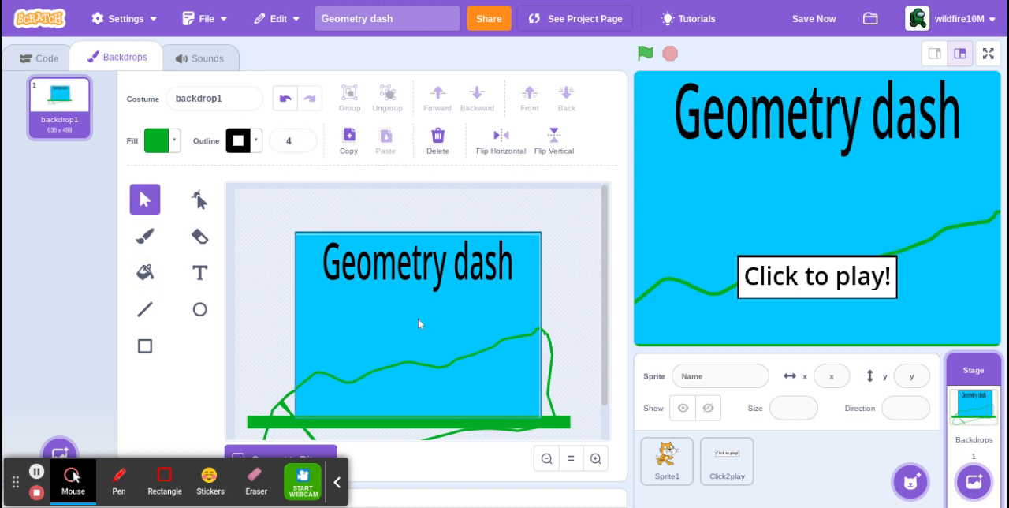
{"action": "scroll", "coordinate": [418, 319], "scroll_direction": "up", "scroll_amount": 1}
{"action": "scroll", "coordinate": [418, 317], "scroll_direction": "down", "scroll_amount": 1}
{"action": "left_click", "coordinate": [354, 342]}
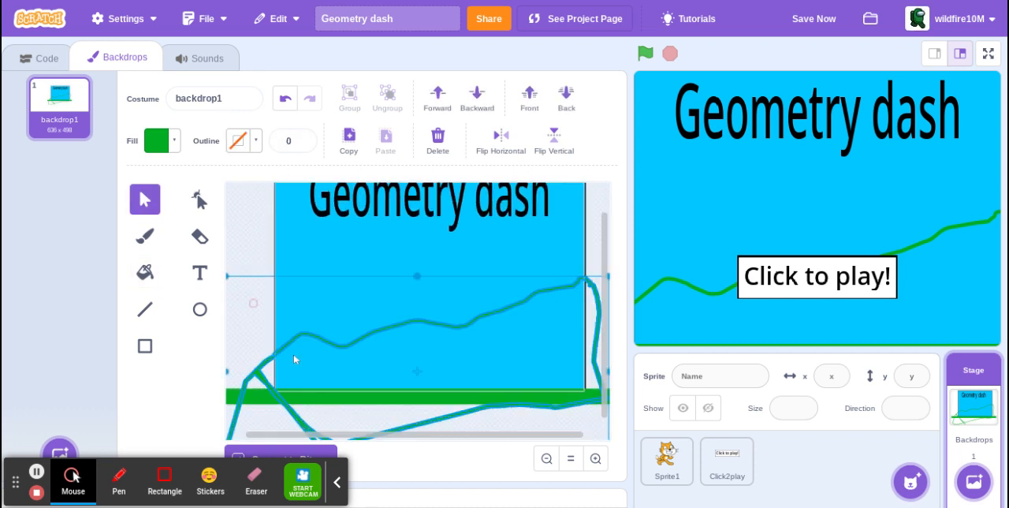
{"action": "left_click", "coordinate": [134, 247]}
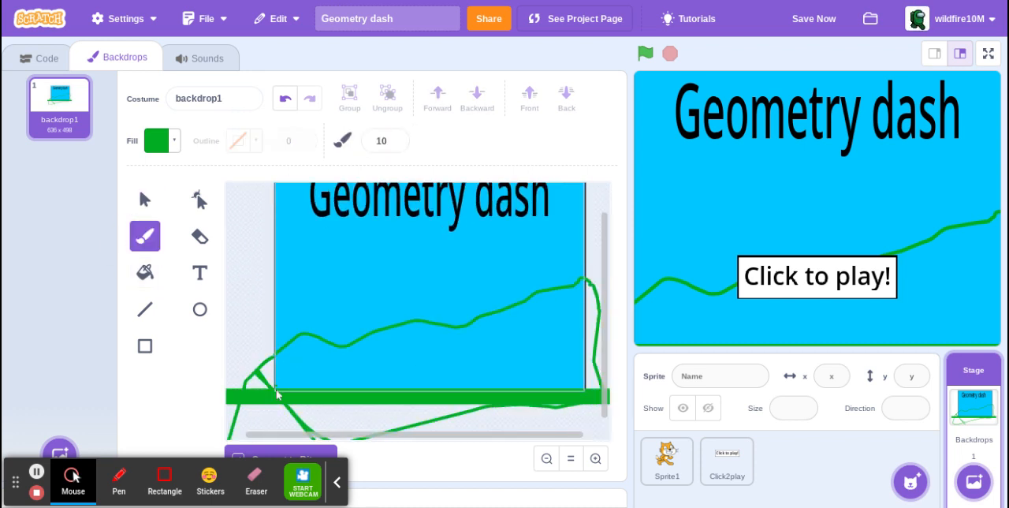
{"action": "left_click_drag", "start_coordinate": [276, 388], "coordinate": [607, 385]}
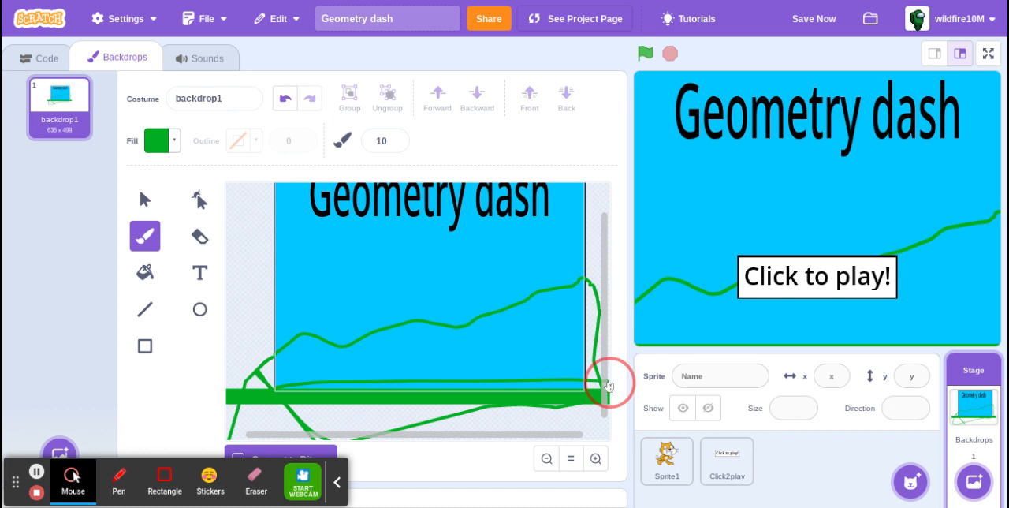
Fill the area enclosed by the new bottom line and the outline beneath the backdrop in green.
{"action": "left_click", "coordinate": [144, 273]}
{"action": "left_click", "coordinate": [521, 369]}
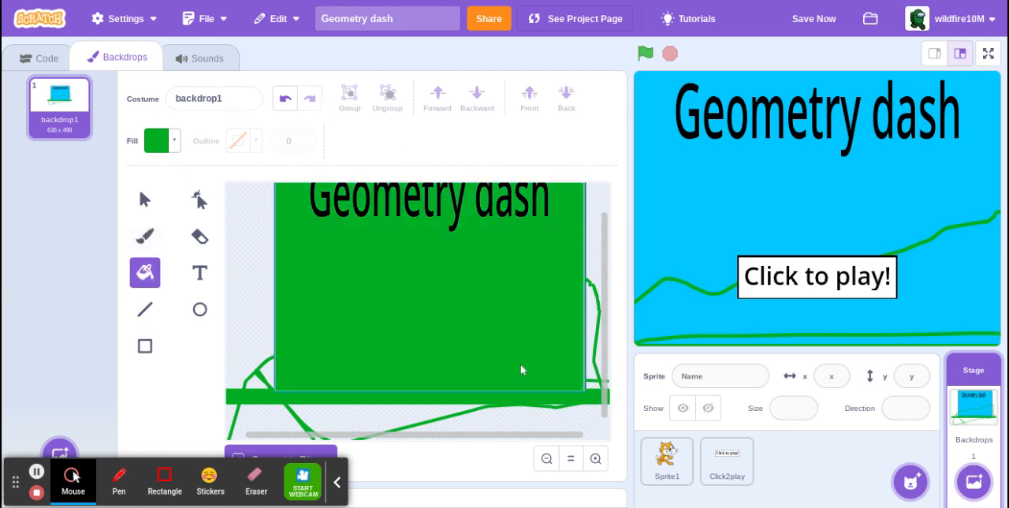
{"action": "key", "text": "ctrl+z"}
{"action": "left_click", "coordinate": [419, 387]}
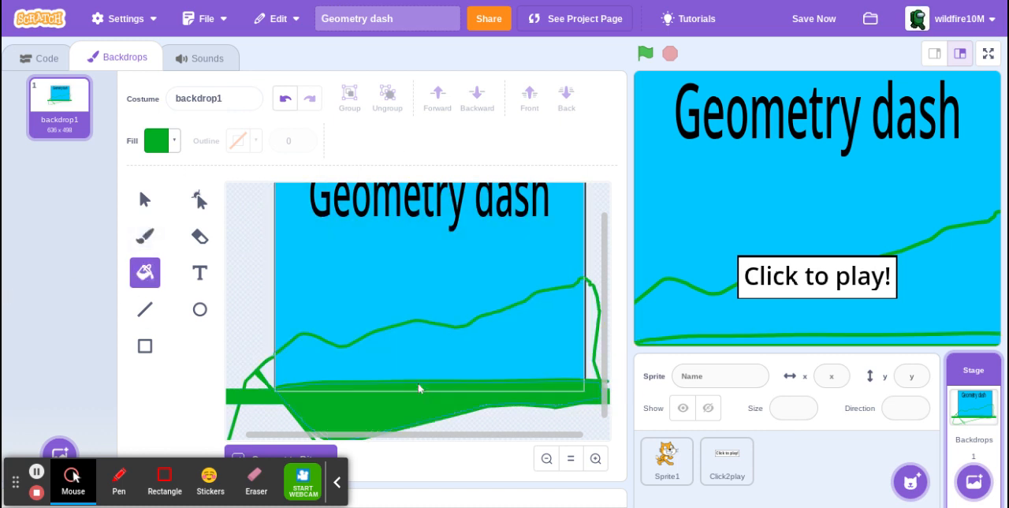
Try to fill the area between the hill line and the green ground strip, undoing each wrong fill.
{"action": "left_click", "coordinate": [397, 364]}
{"action": "key", "text": "ctrl+z"}
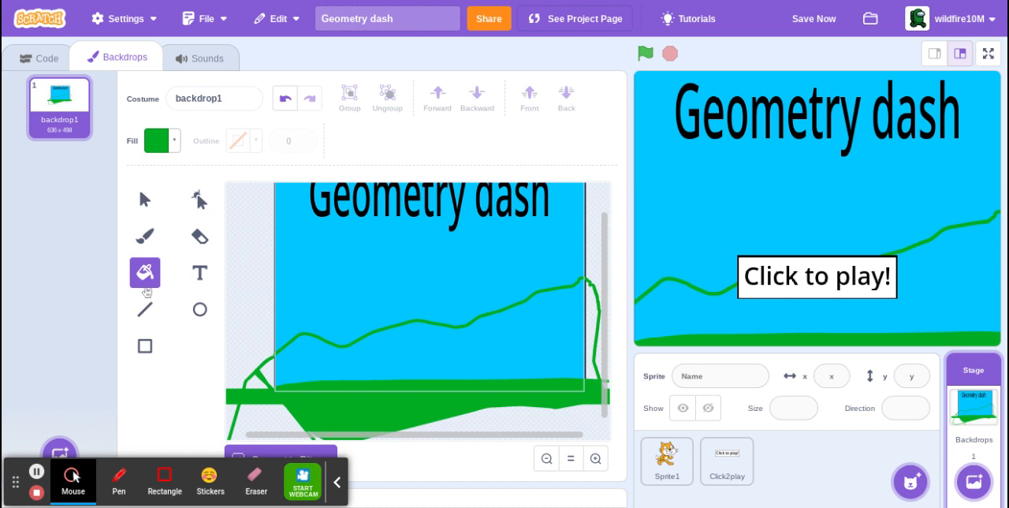
{"action": "left_click", "coordinate": [392, 309]}
{"action": "key", "text": "ctrl+z"}
Brush vertical green lines along the sky rectangle's right and left edges, joining the hill line's ends to the ground strip.
{"action": "left_click", "coordinate": [154, 239]}
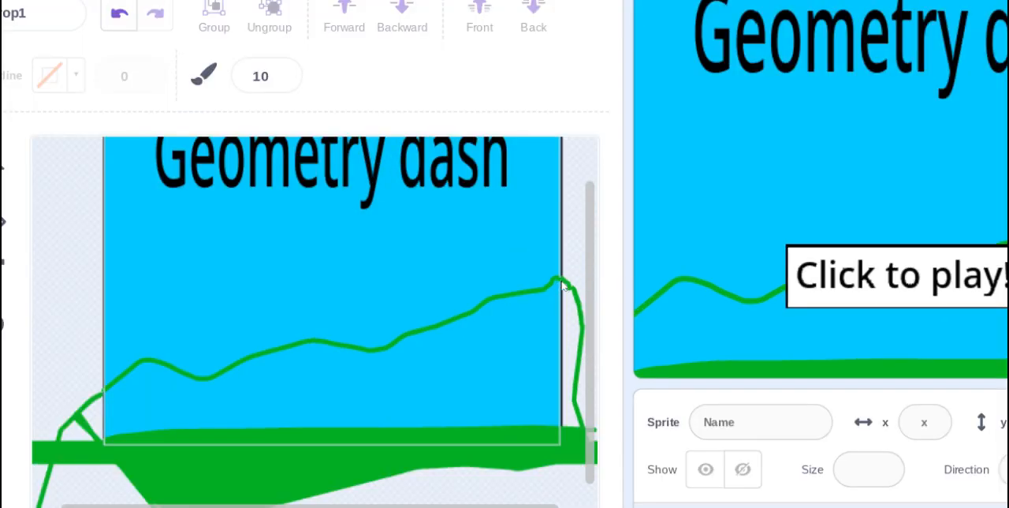
{"action": "left_click_drag", "start_coordinate": [562, 285], "coordinate": [561, 441]}
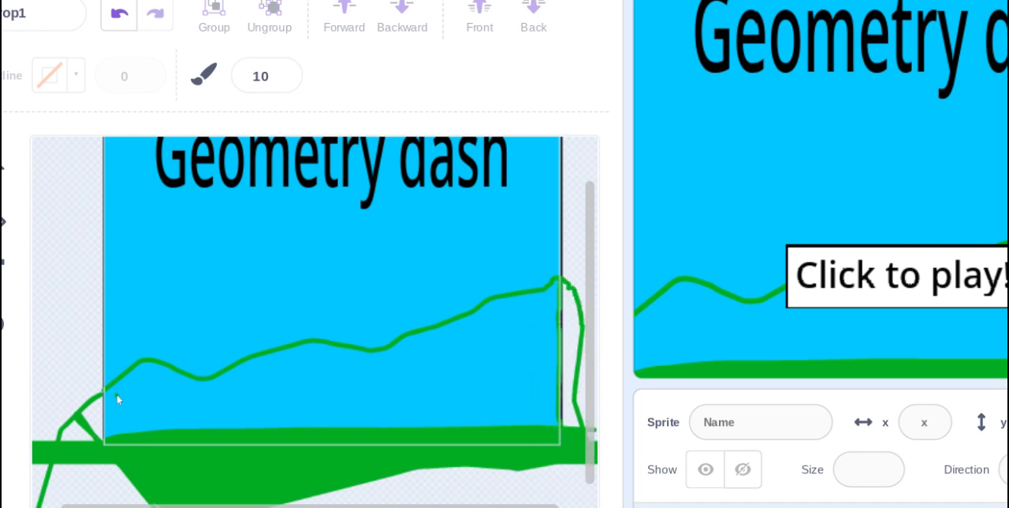
{"action": "left_click_drag", "start_coordinate": [104, 393], "coordinate": [108, 456]}
Fill the enclosed area beneath the hill line in green.
{"action": "scroll", "coordinate": [108, 455], "scroll_direction": "down", "scroll_amount": 3}
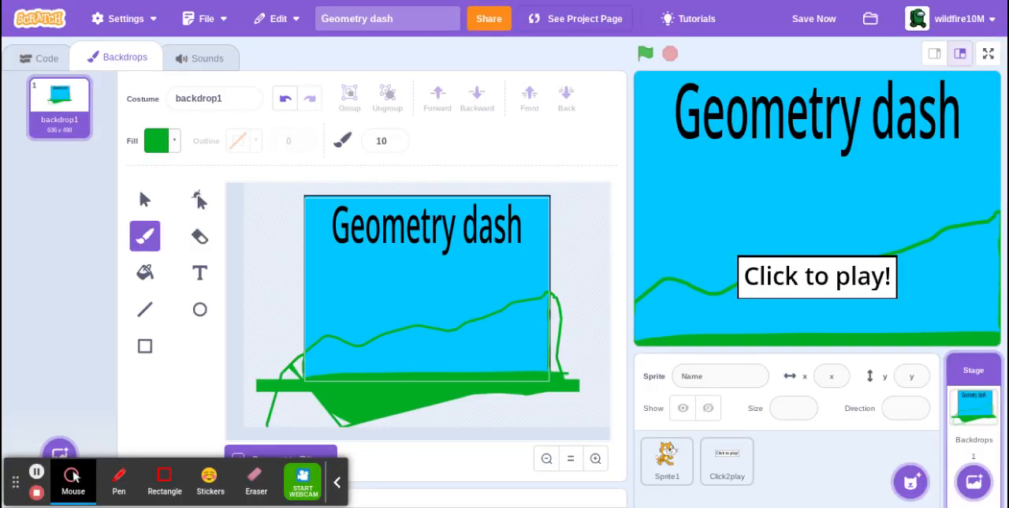
{"action": "left_click", "coordinate": [145, 272]}
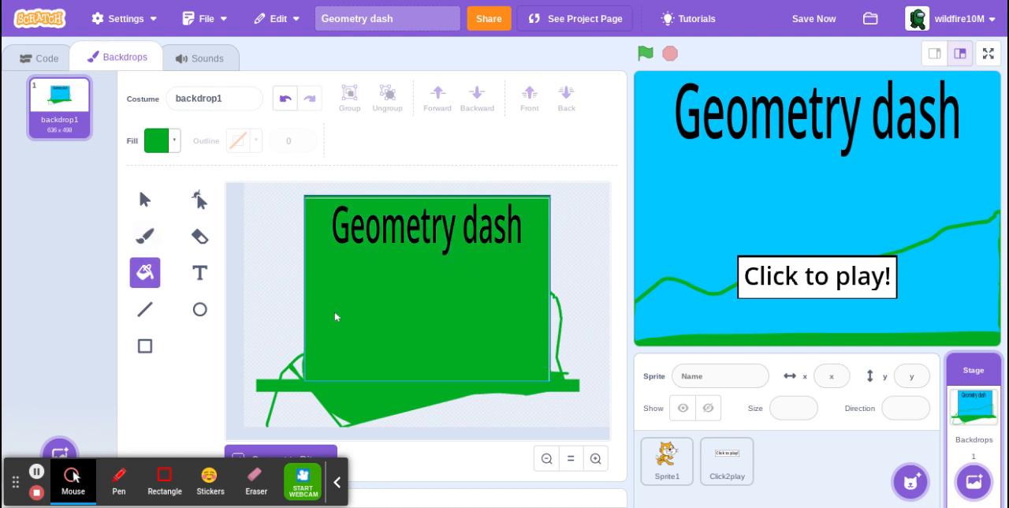
{"action": "left_click", "coordinate": [492, 361]}
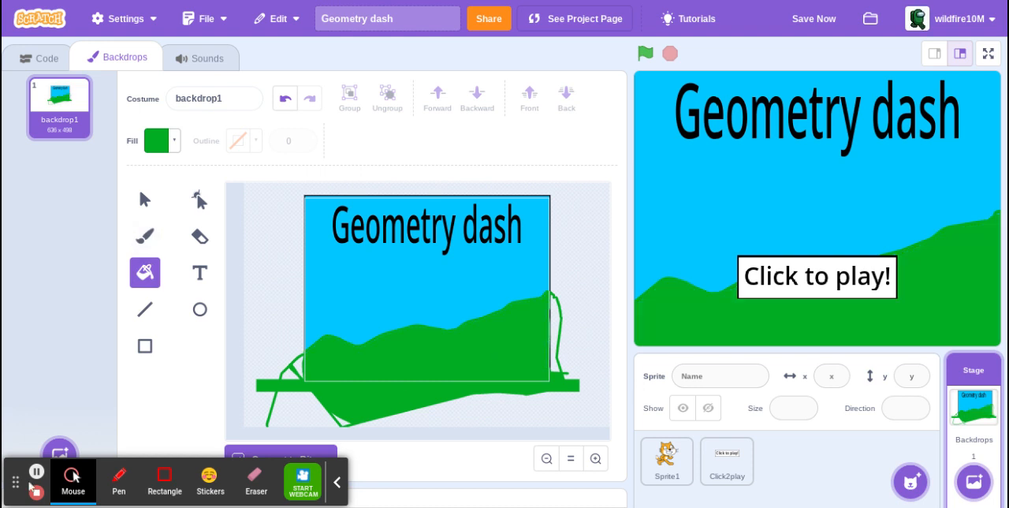